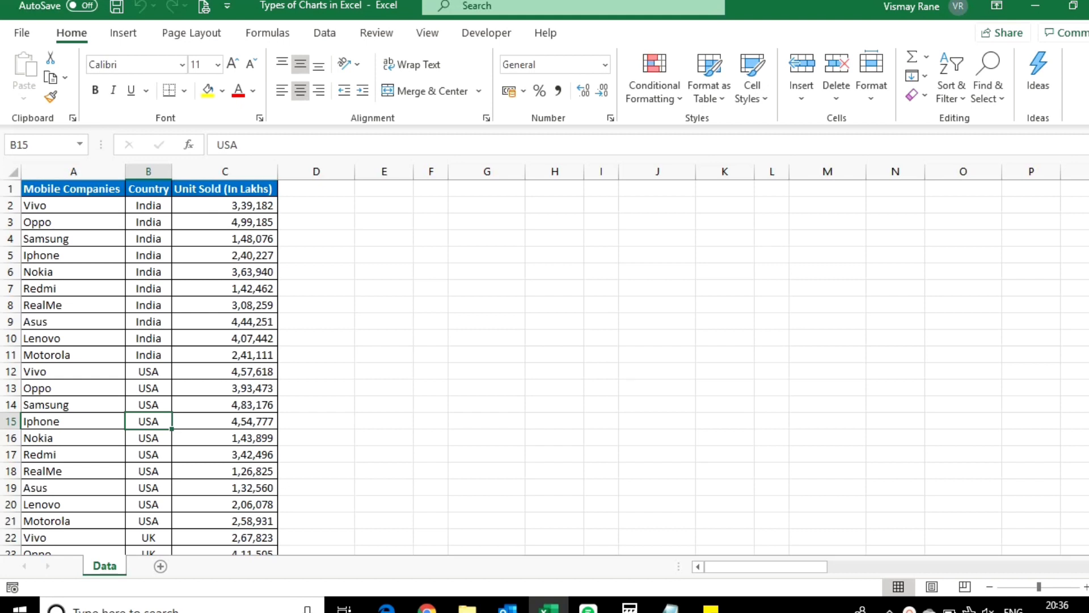
Step: Examine the sales data table's full extent and its Mobile Companies, Country and Unit Sold (In Lakhs) columns
click(151, 287)
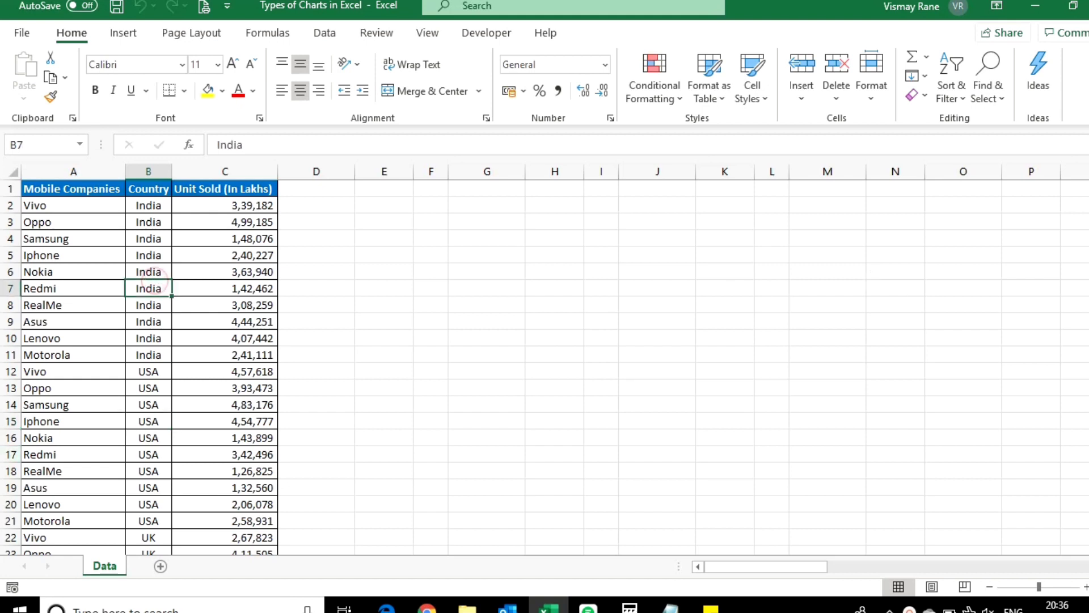
click(85, 288)
key(Up)
key(Up)
key(Up)
key(Up)
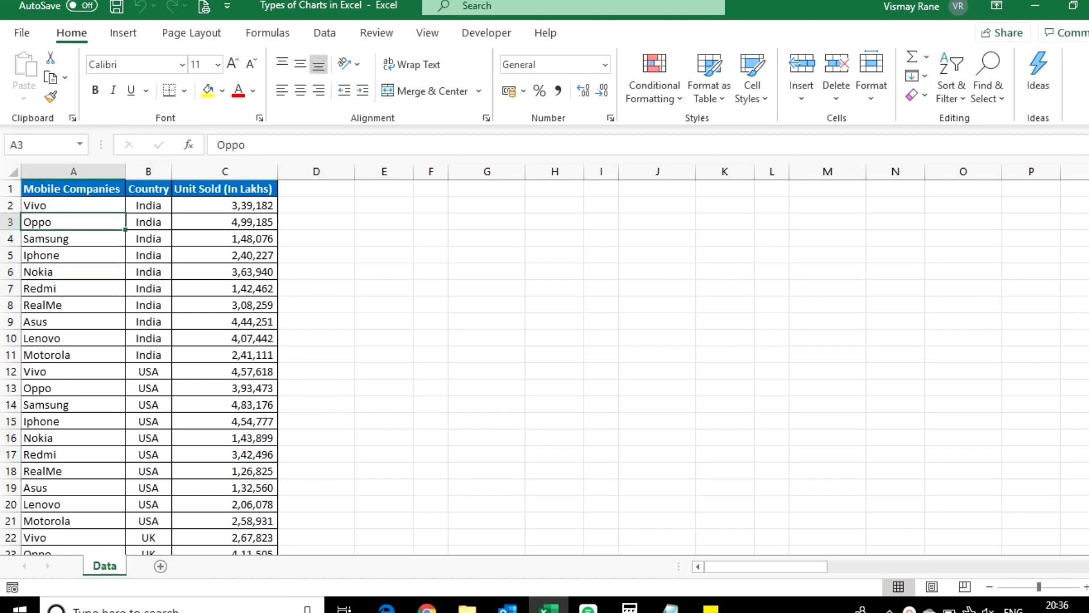
key(ctrl+Up)
key(ctrl+shift+Right)
key(ctrl+shift+Down)
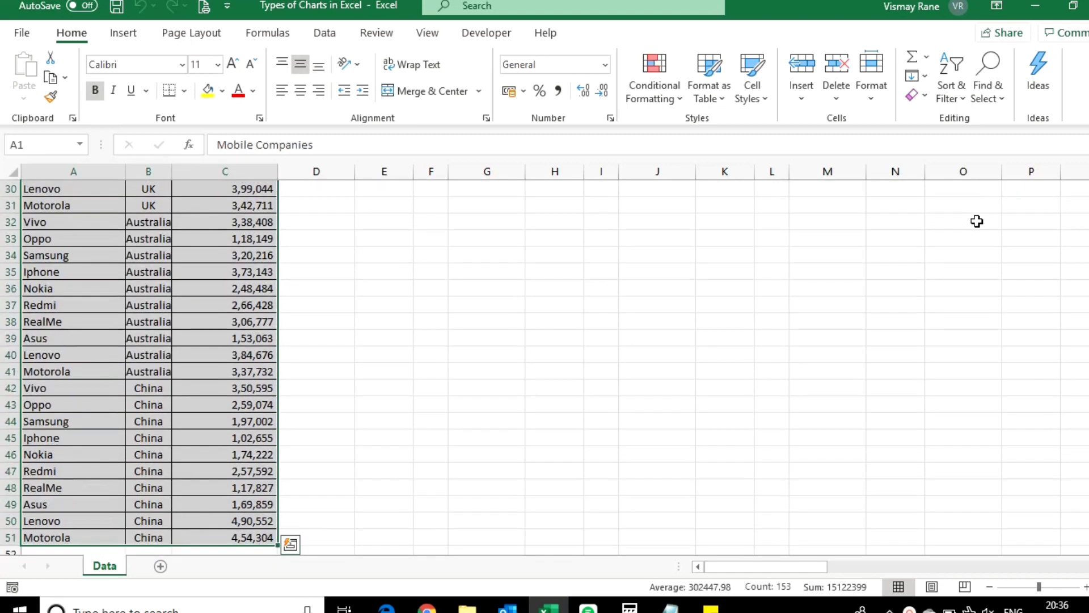
key(ctrl+Home)
key(Right)
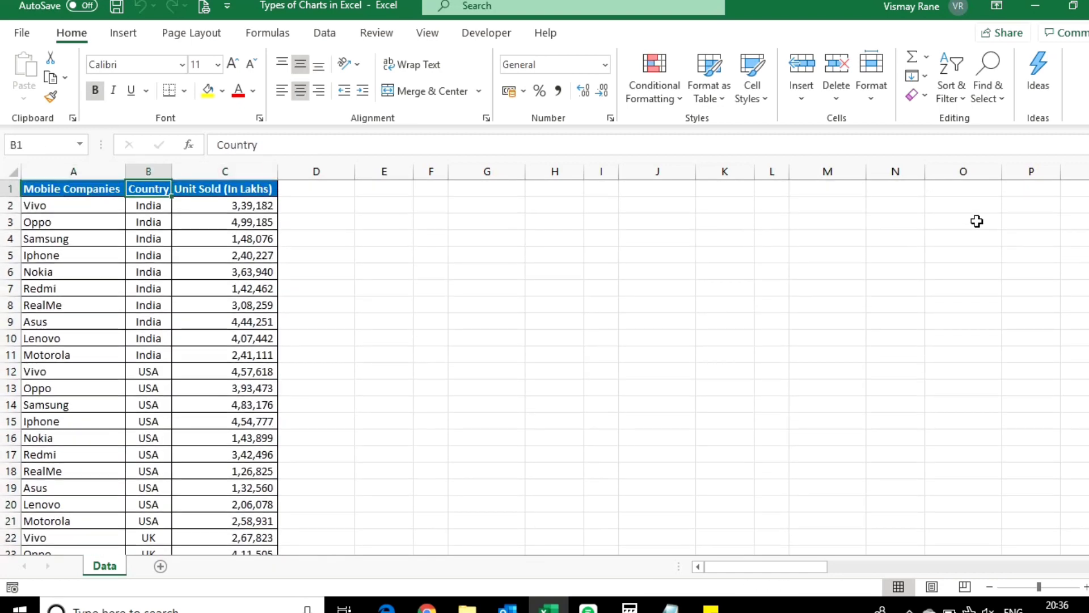
key(Right)
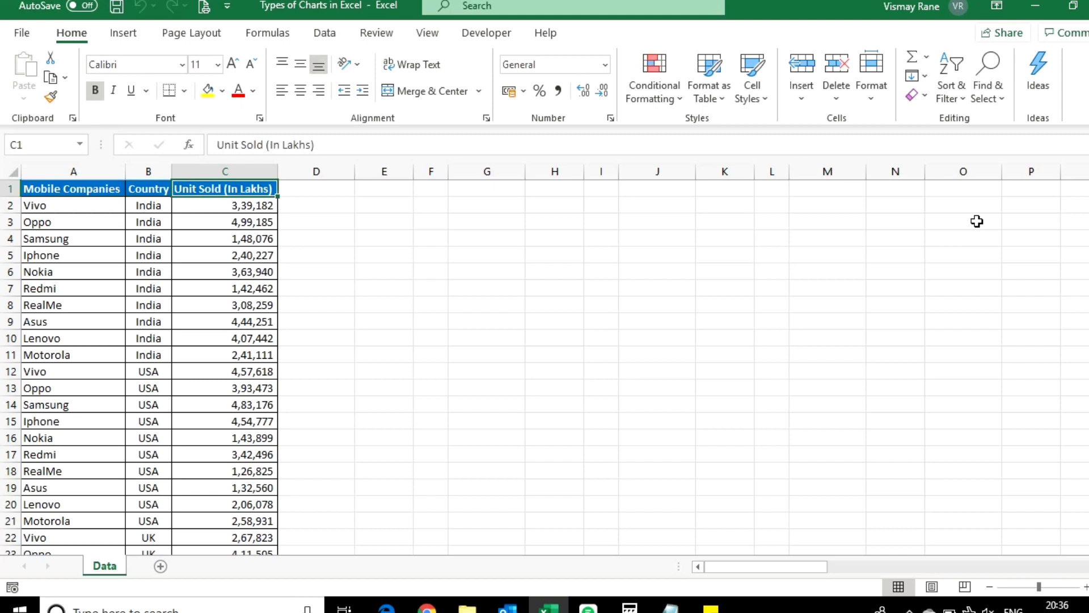
key(Left)
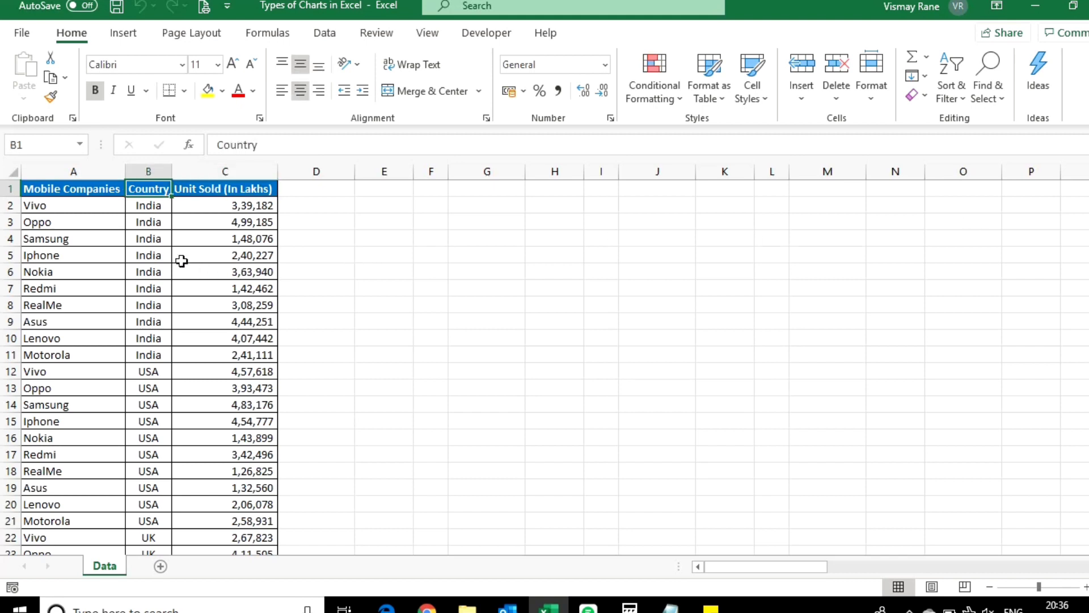
Step: Create a PivotTable from the range Data!$A$1:$C$51 on a new worksheet
click(117, 35)
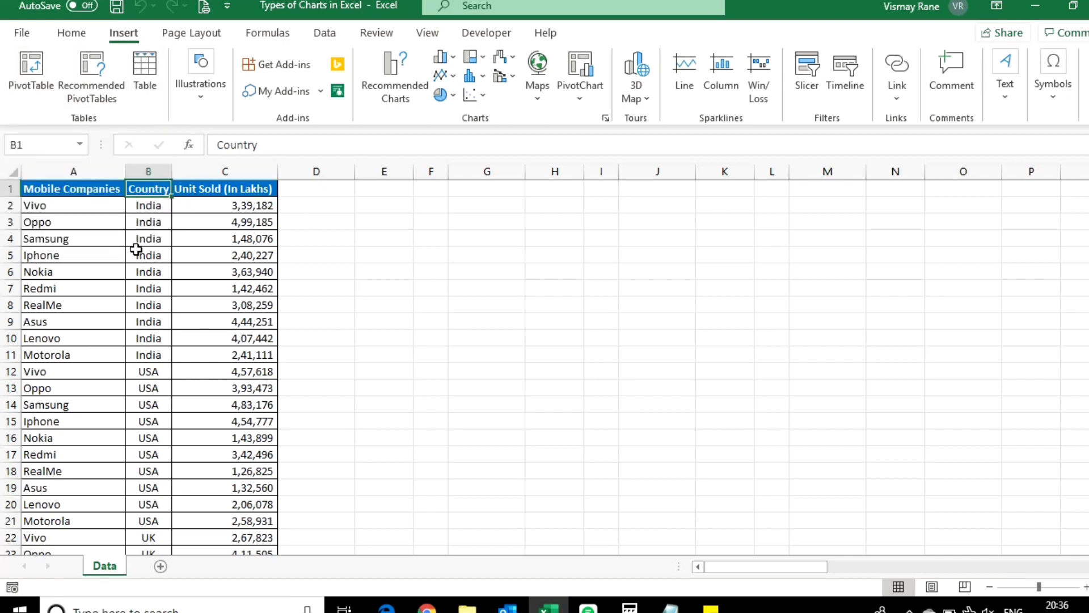
click(137, 287)
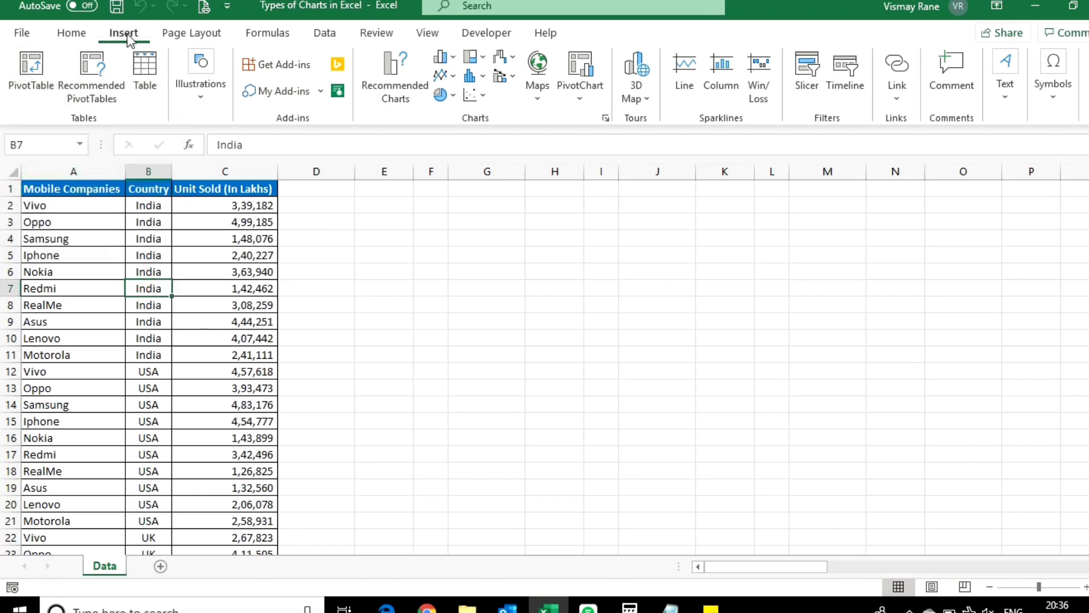
click(26, 70)
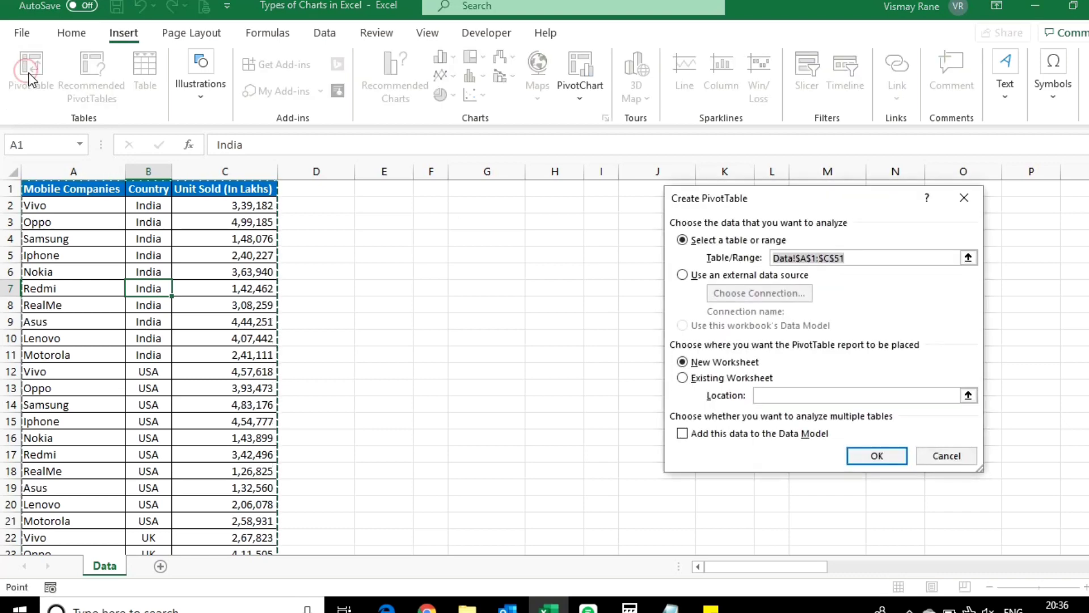
click(876, 456)
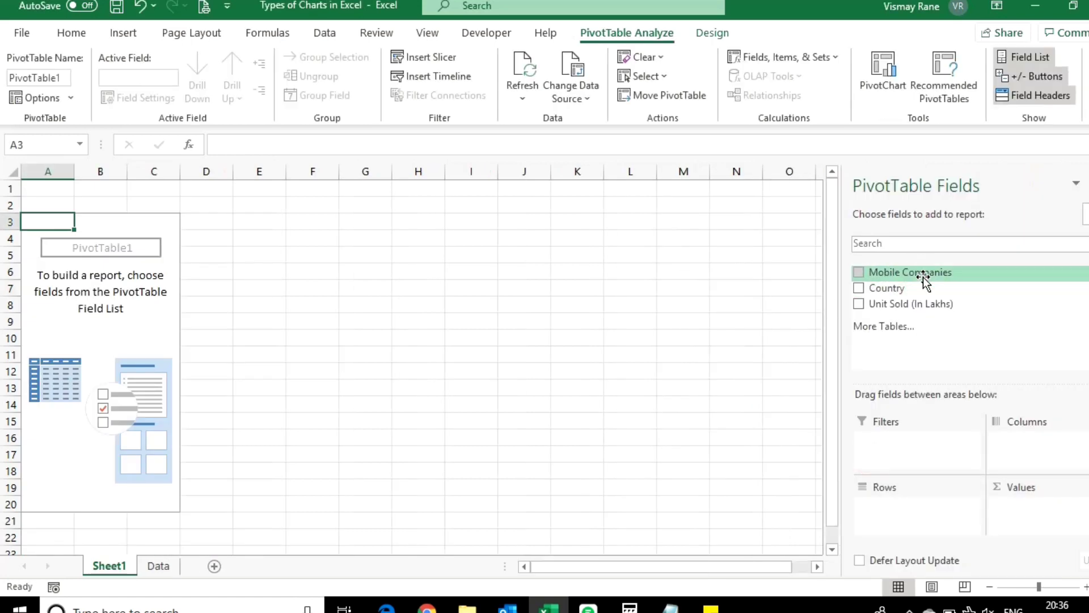
Step: Build the PivotTable with Mobile Companies as rows, Country as columns and Unit Sold (In Lakhs) as summed values
drag(921, 273, 900, 515)
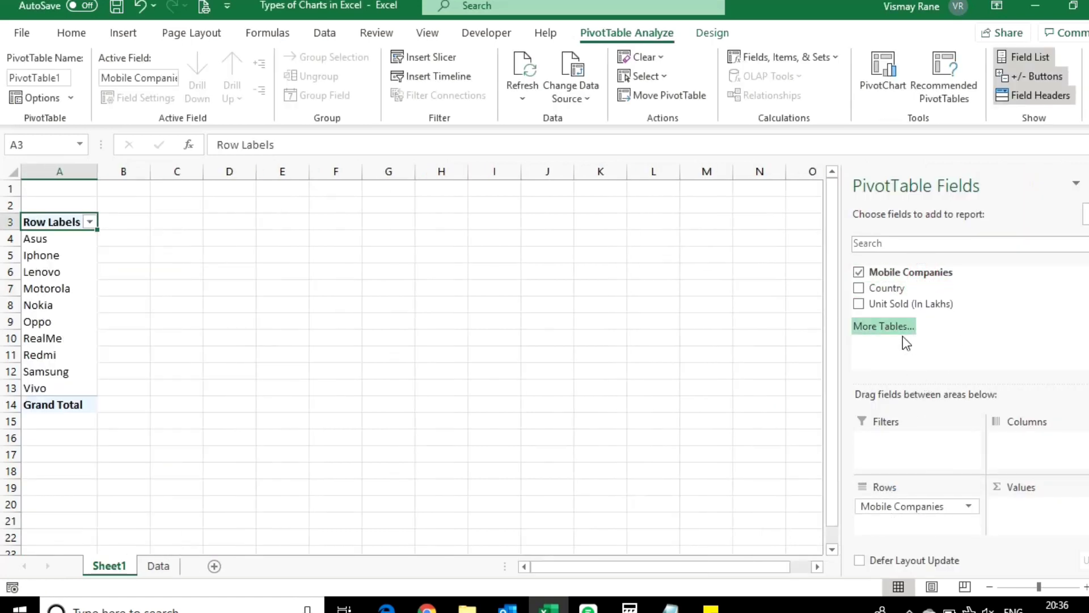
drag(906, 296, 1046, 452)
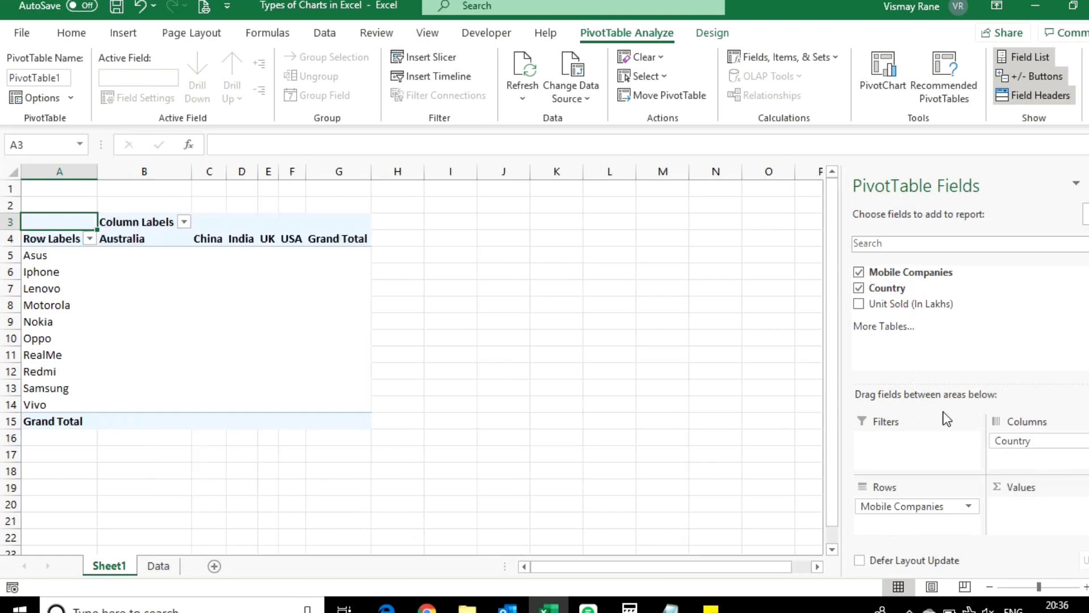
drag(880, 311, 1035, 525)
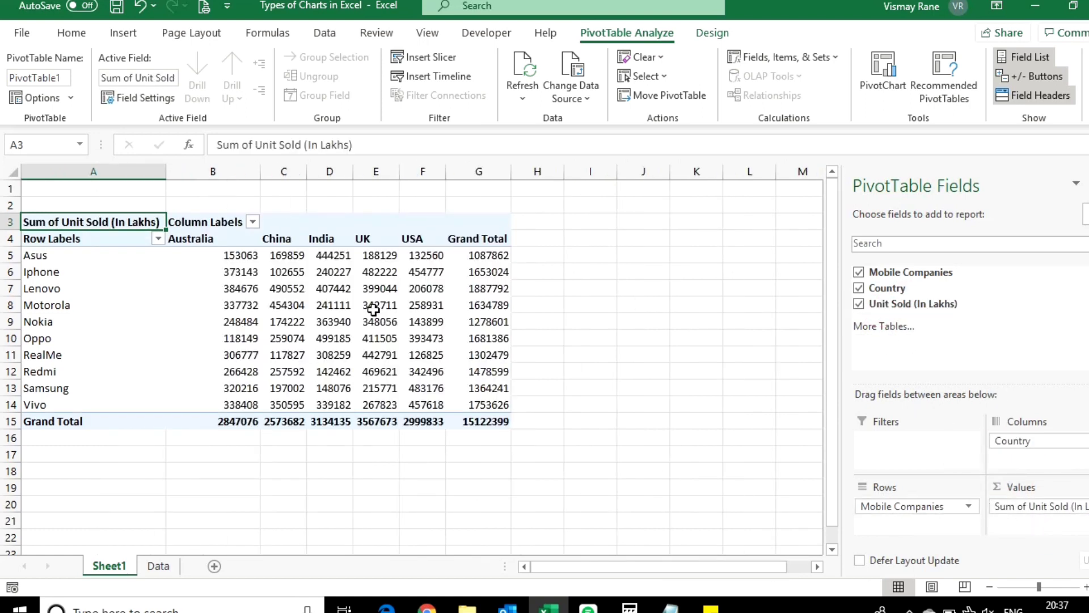
Step: Hide the PivotTable field list to free up worksheet space
click(11, 171)
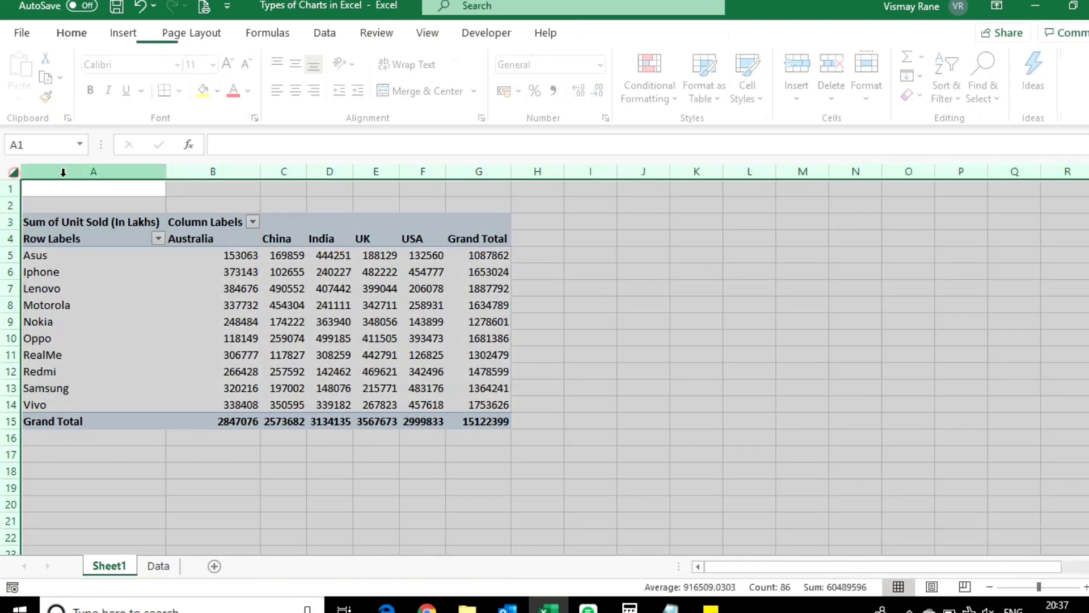
click(414, 316)
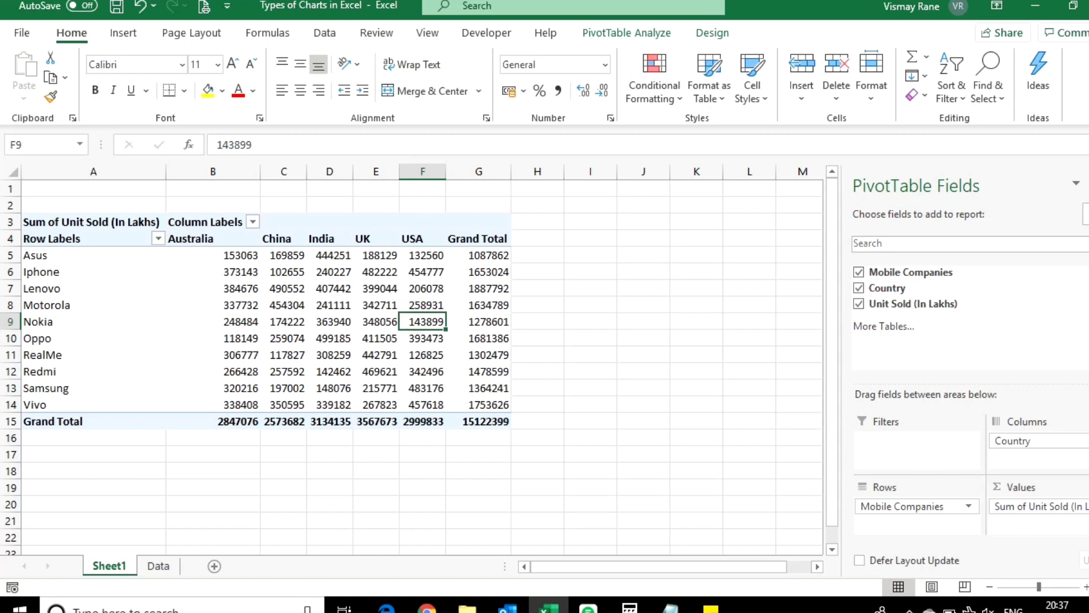
click(1088, 184)
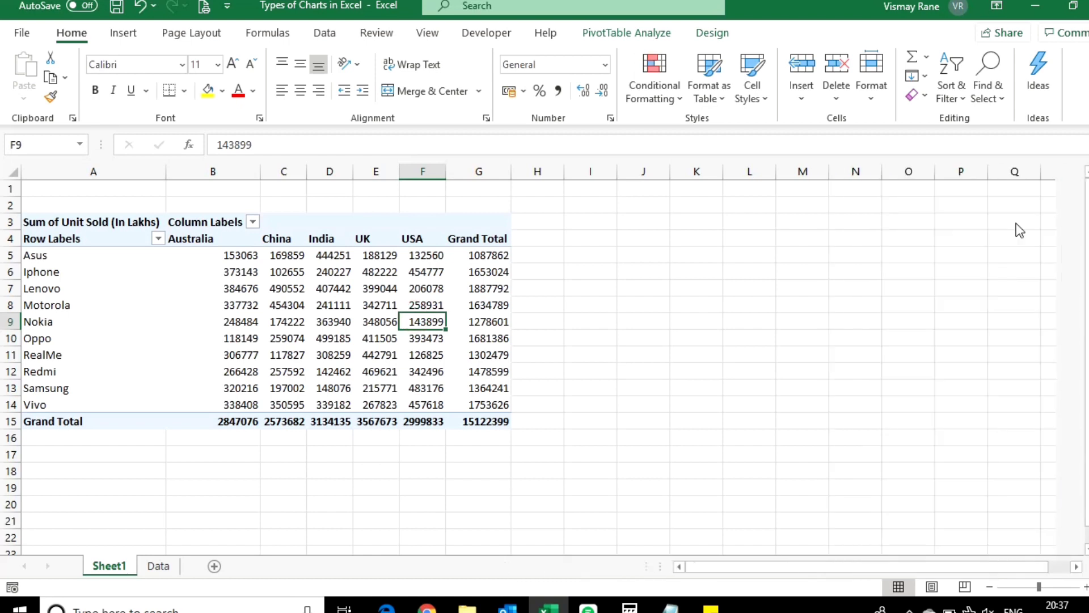
Step: Copy the ten company names from A5:A14 of the PivotTable into the range starting at I5
click(595, 238)
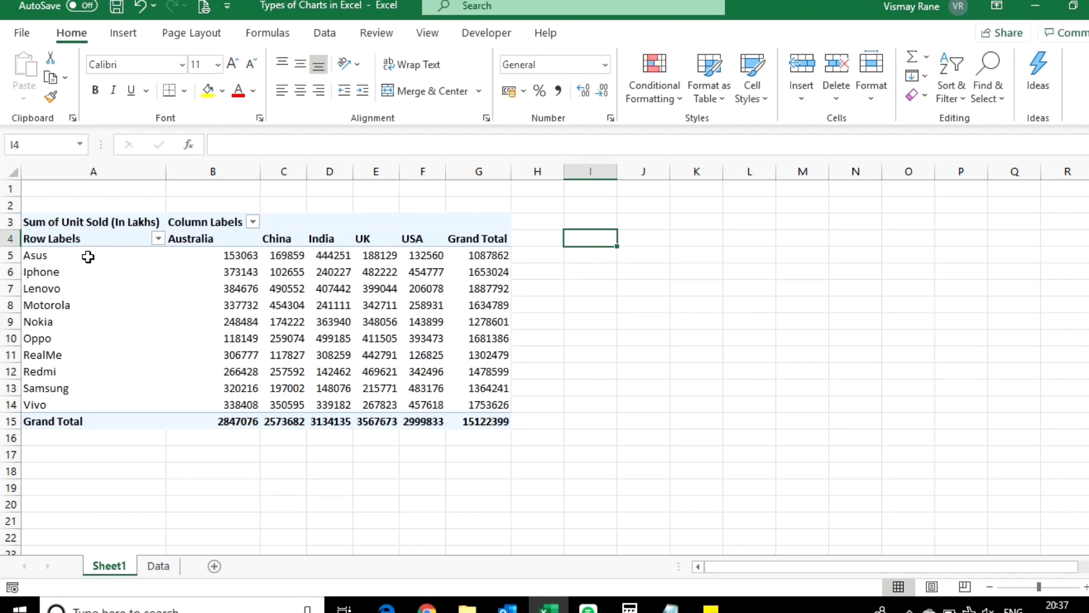
drag(88, 256, 85, 397)
key(ctrl+c)
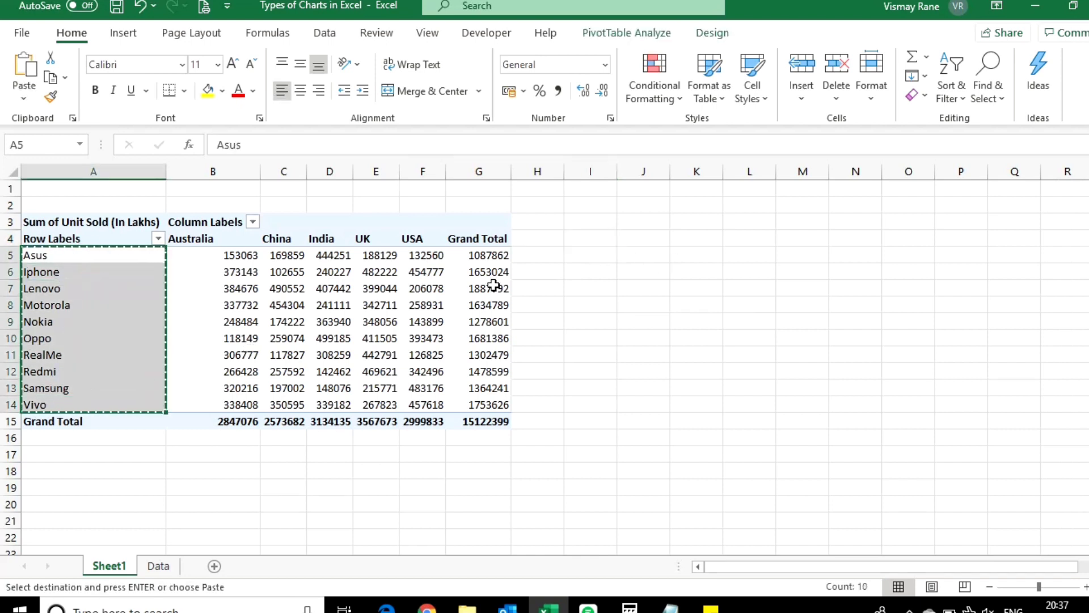
click(582, 253)
key(ctrl+v)
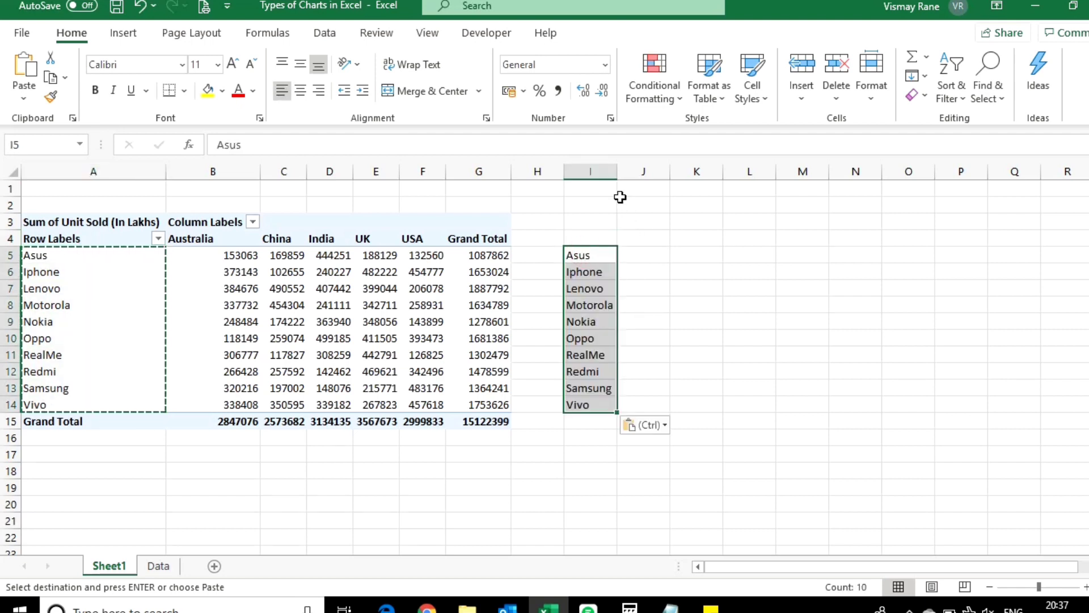
click(712, 262)
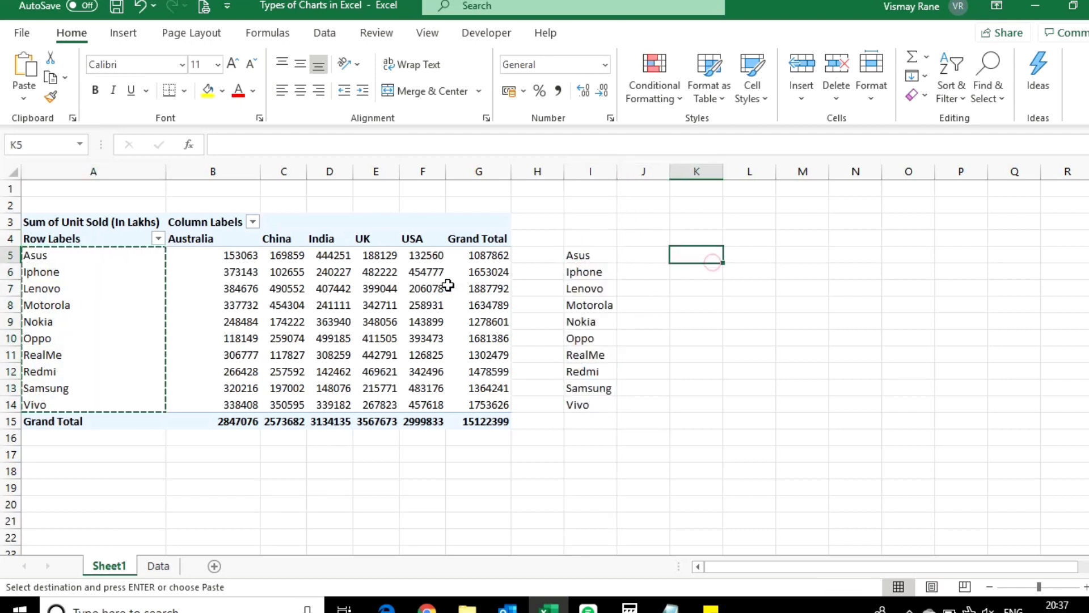
Step: Add a List data validation to cell J4 using the country headers =$B$4:$F$4 as its source
click(620, 241)
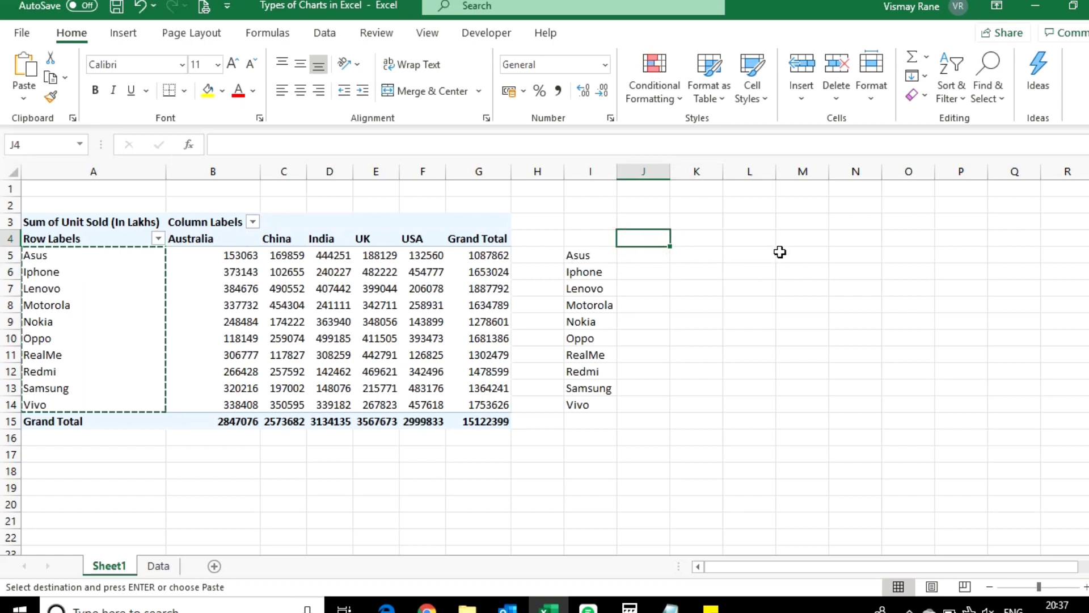
click(335, 39)
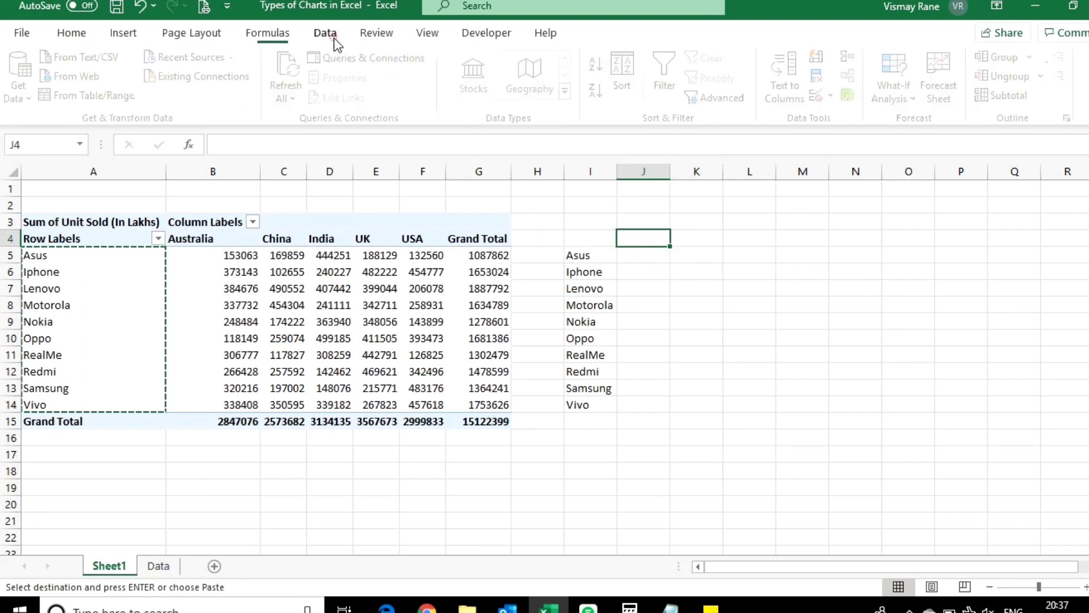
click(821, 95)
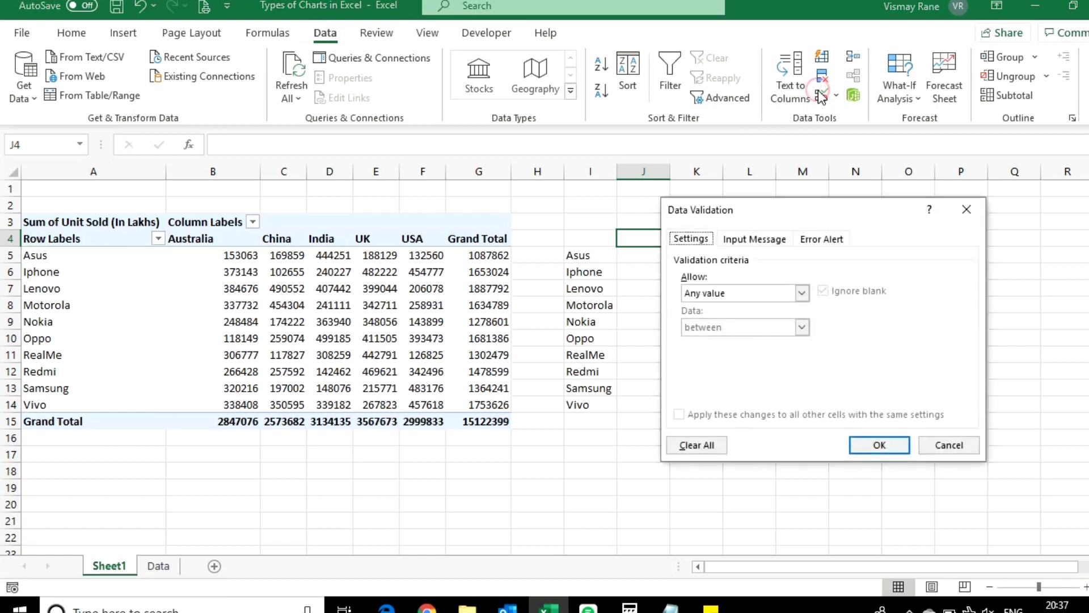
click(801, 293)
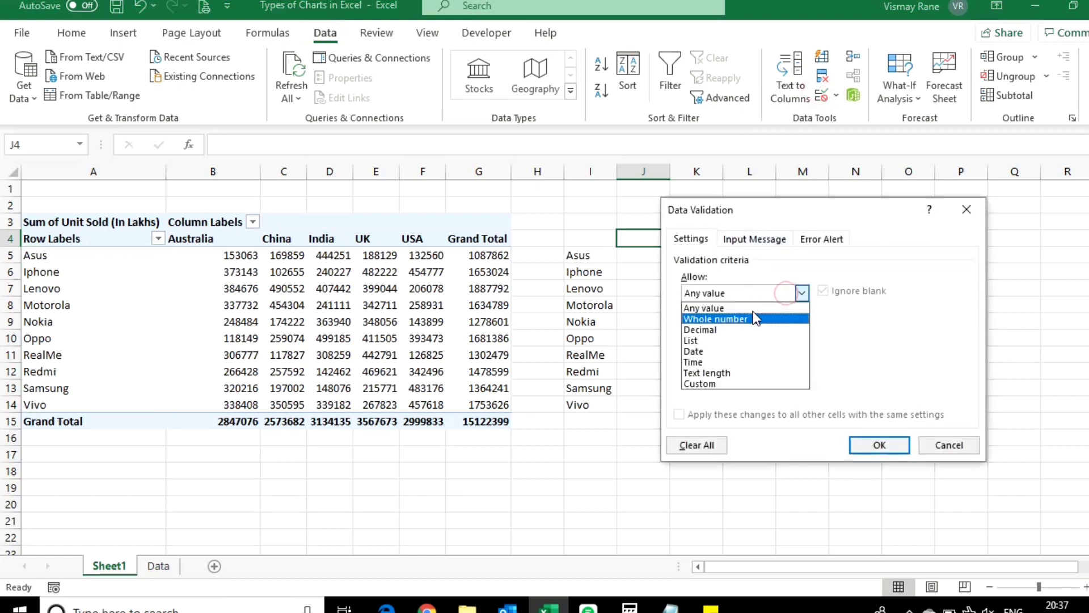
click(725, 340)
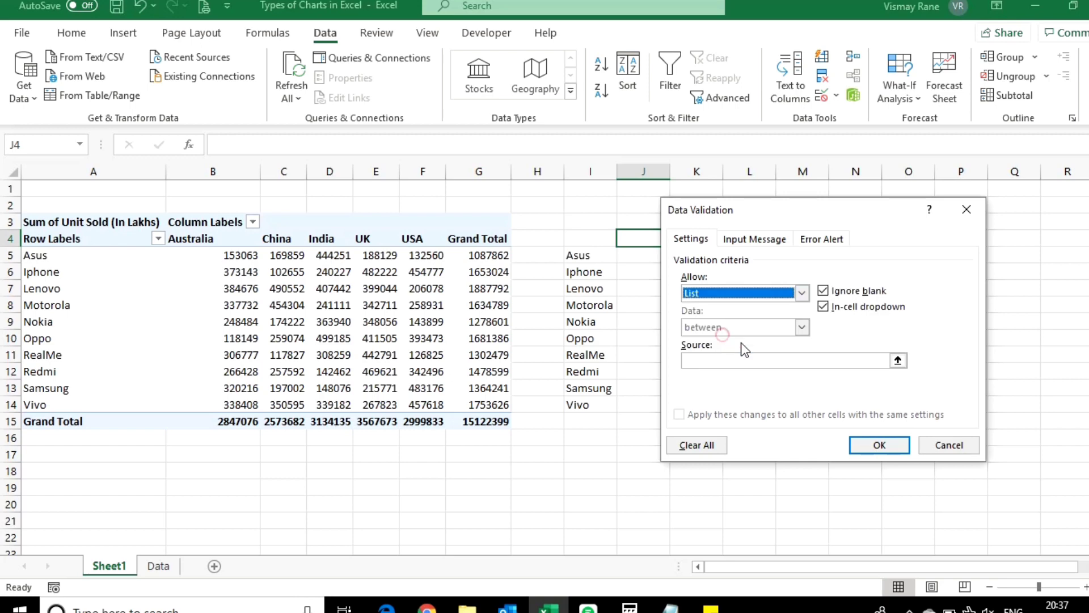
click(896, 360)
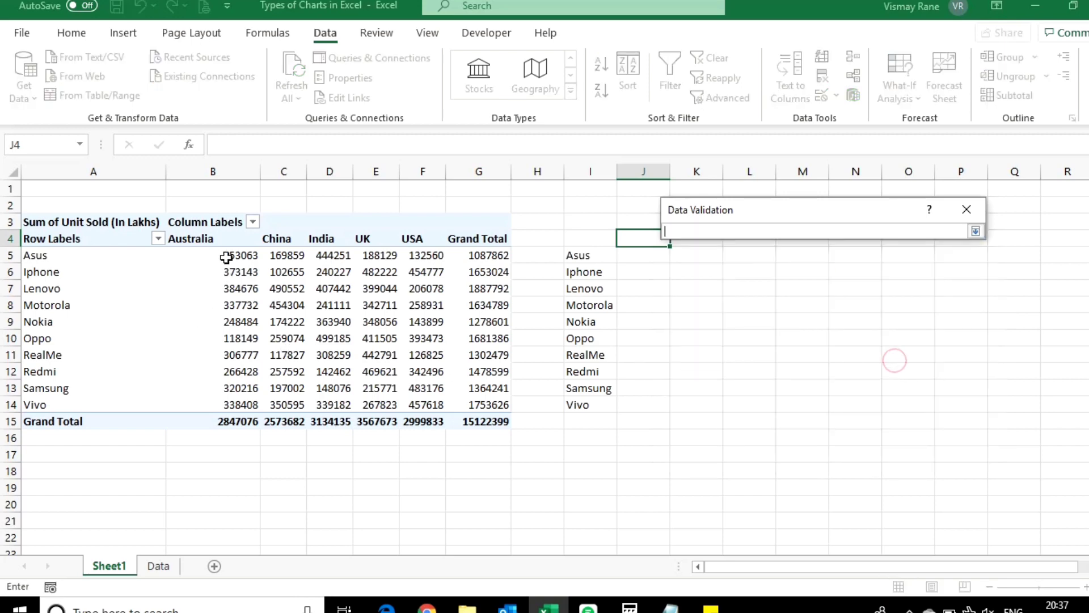
drag(224, 238, 414, 238)
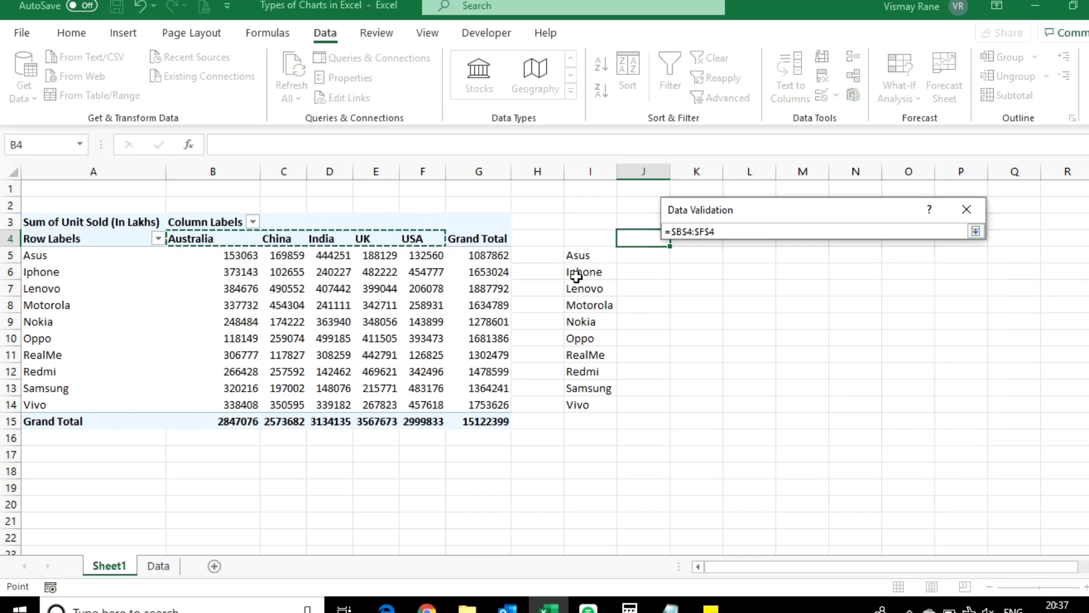
click(975, 231)
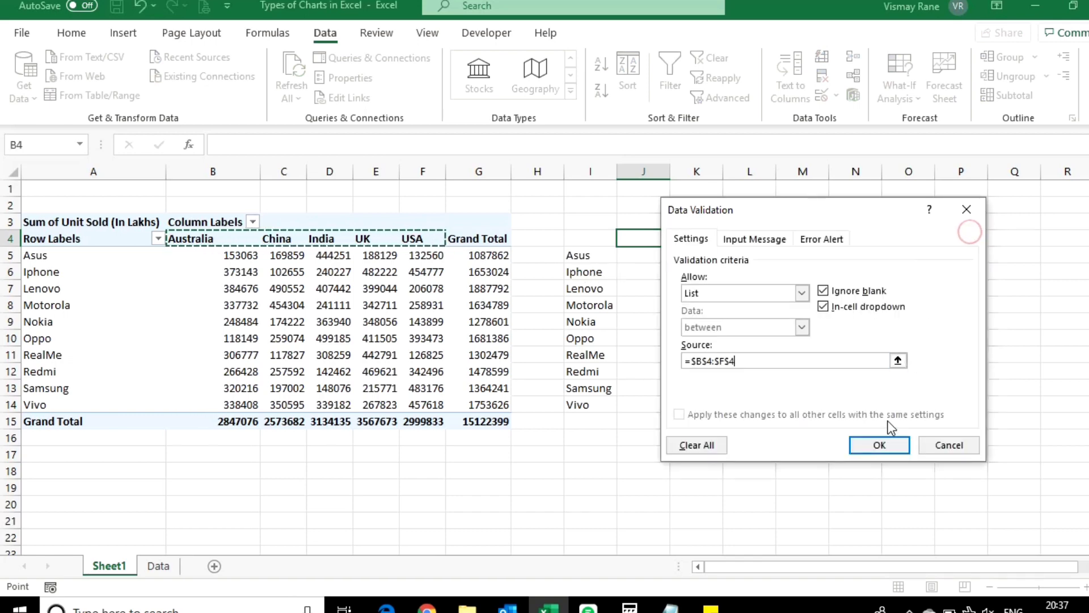
click(880, 445)
Step: Test the country list in J4 by choosing Australia, China and India in turn
click(680, 237)
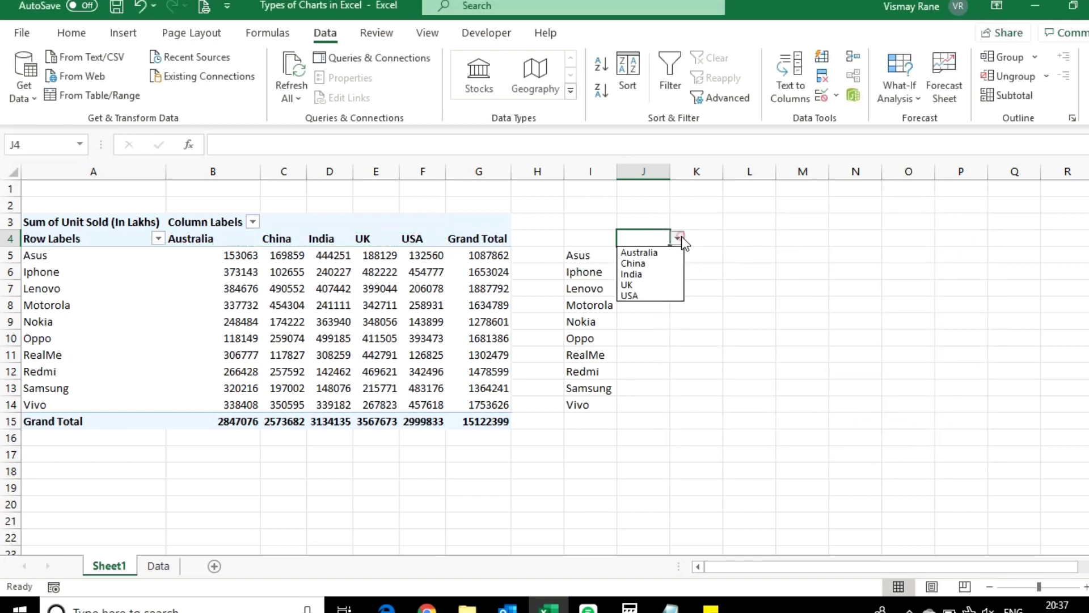
click(638, 252)
click(678, 238)
click(653, 263)
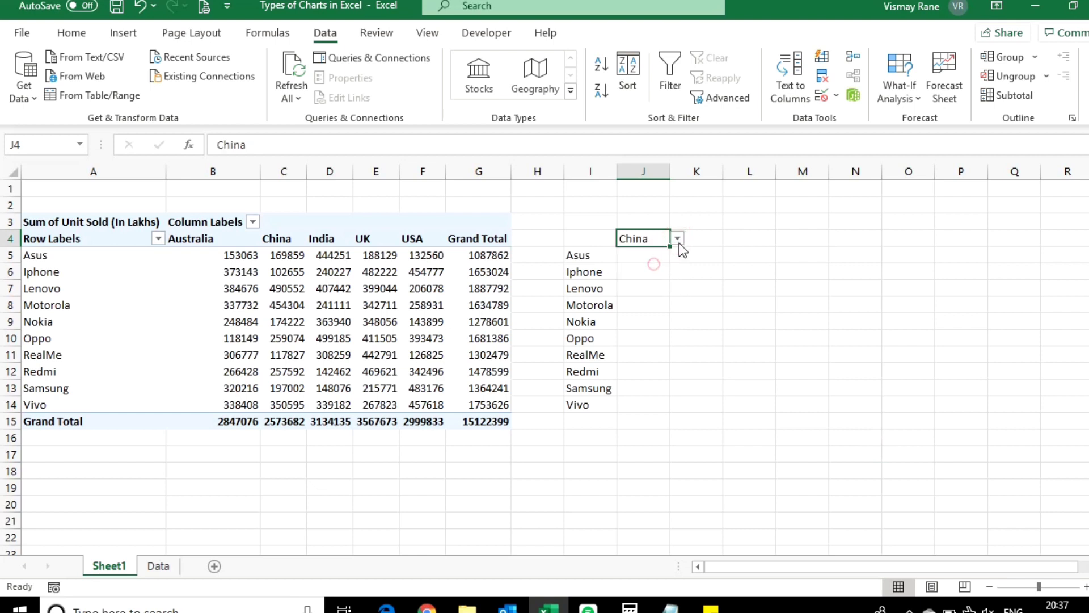
click(678, 238)
click(655, 275)
click(709, 269)
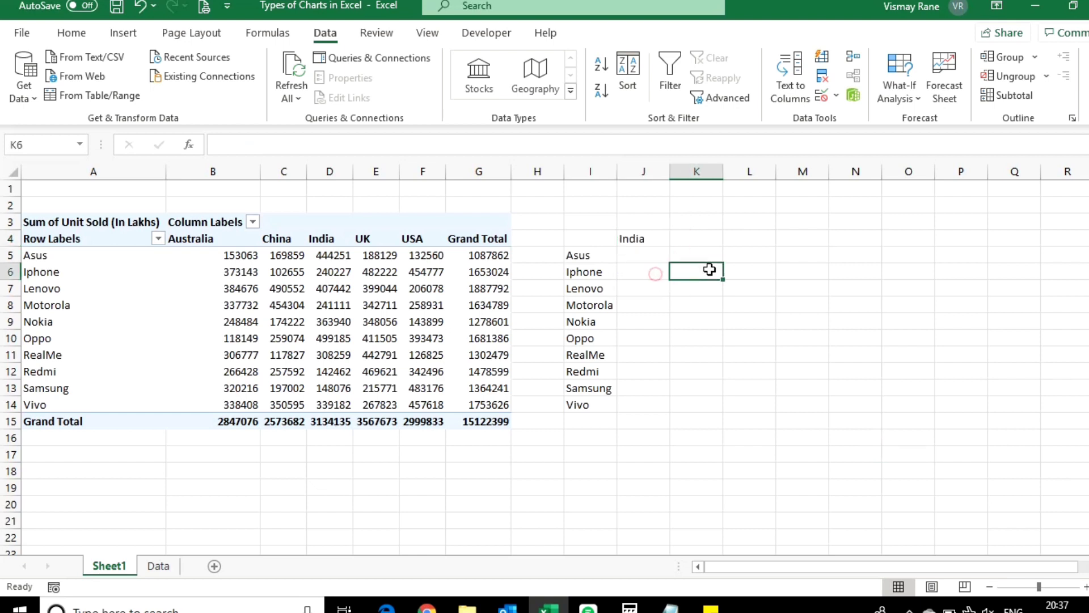
Step: Set the country in cell J4 to Australia
click(629, 239)
click(678, 238)
click(640, 251)
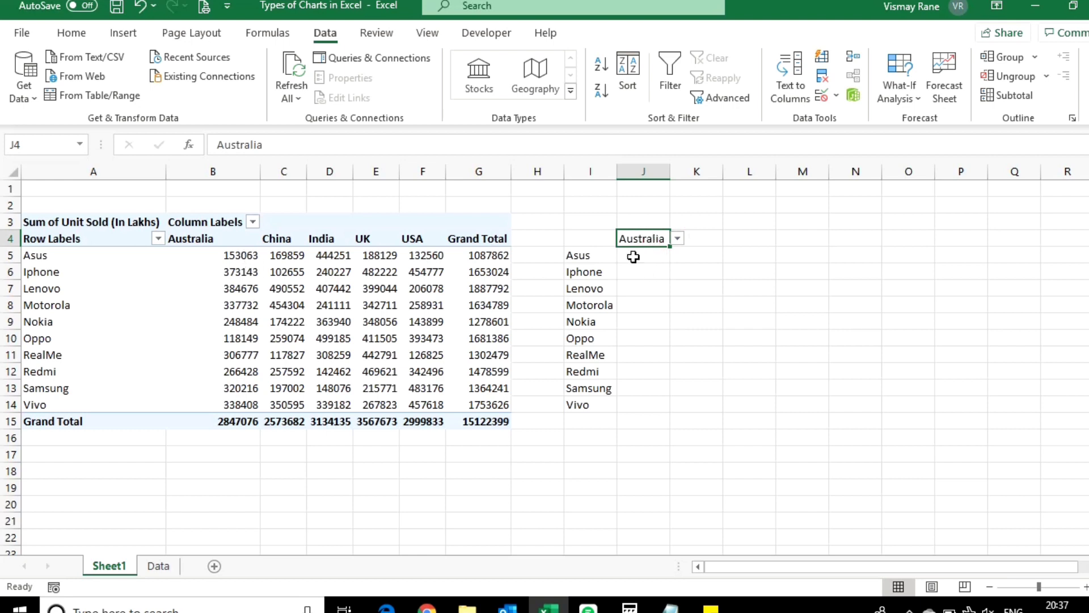
Step: Start an INDEX formula in cell J5 with the absolute array $B$5:$F$14 covering the PivotTable's country values
drag(633, 257, 636, 404)
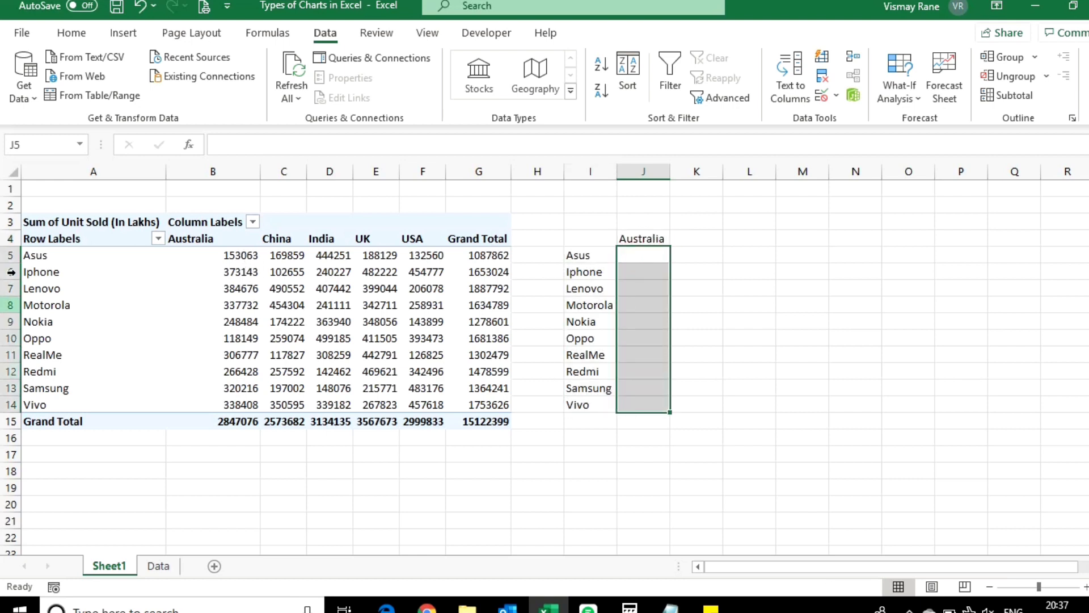
click(636, 253)
text(=)
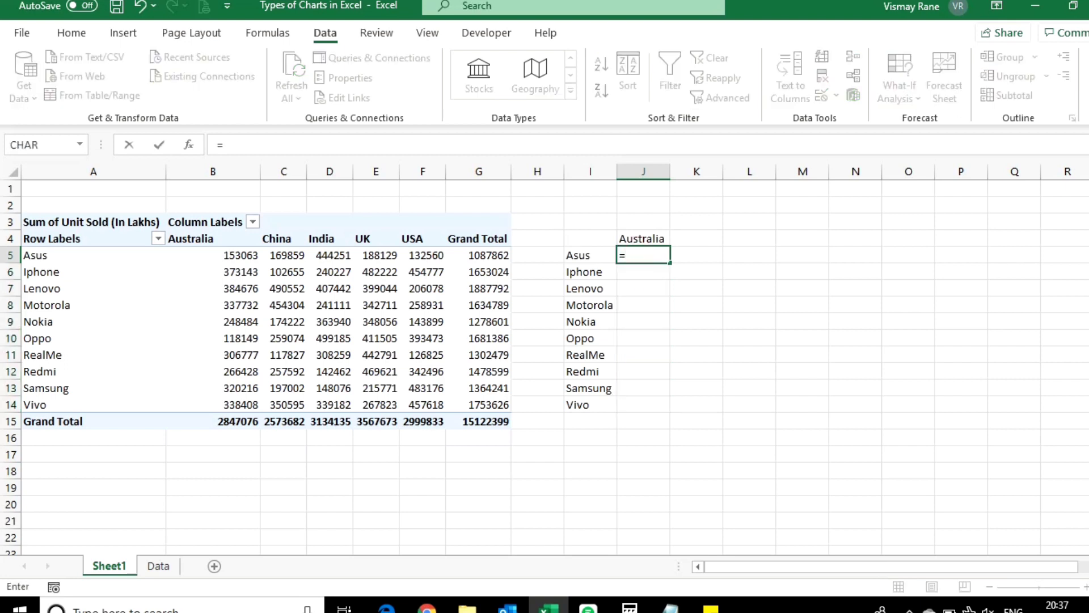
text(IND)
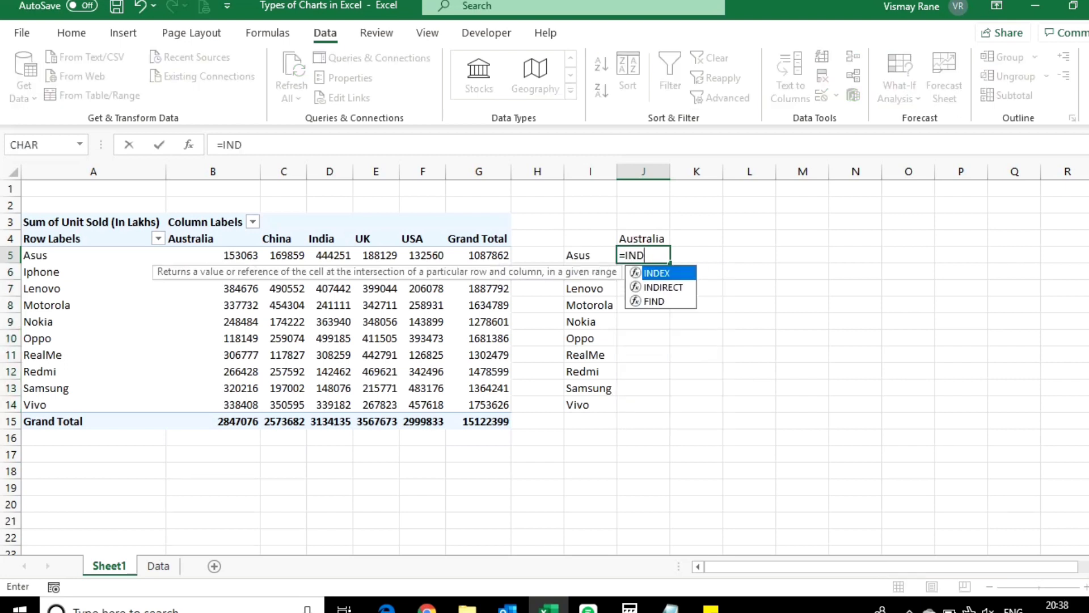
text(EX()
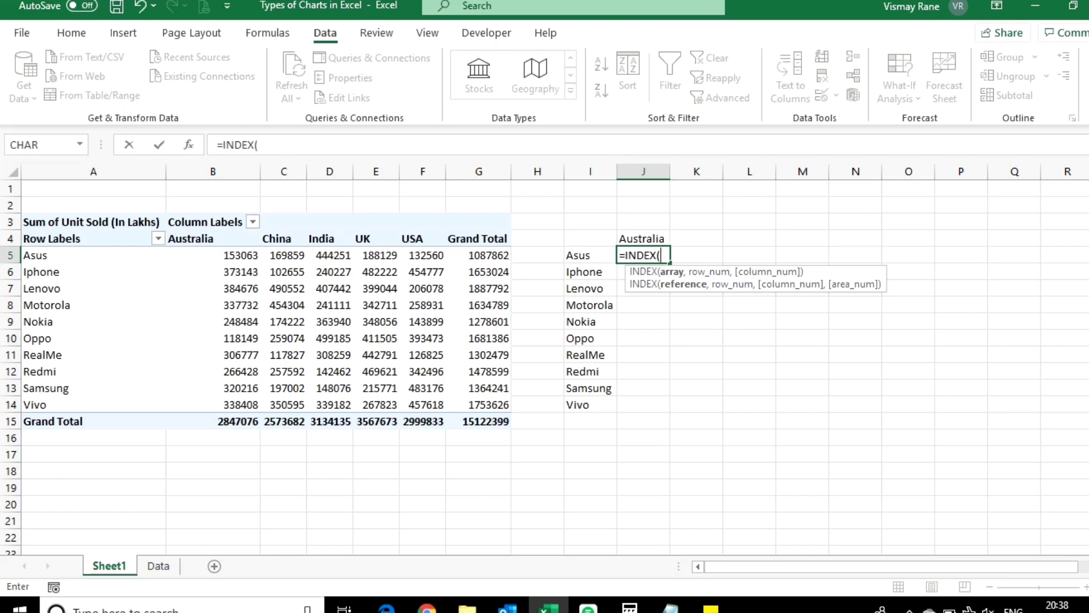
drag(104, 256, 391, 357)
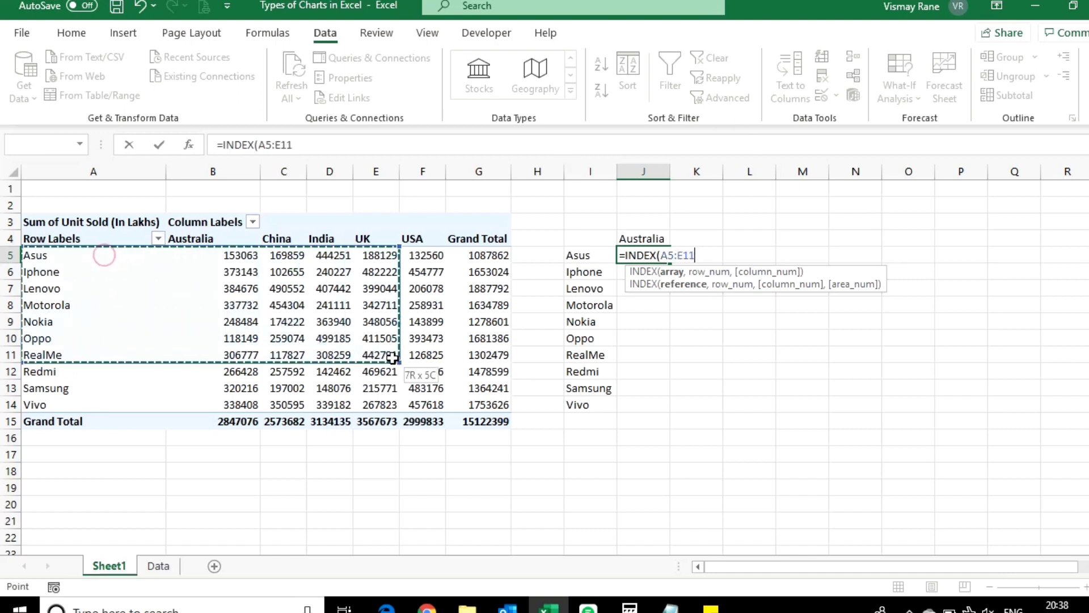
drag(253, 254, 442, 410)
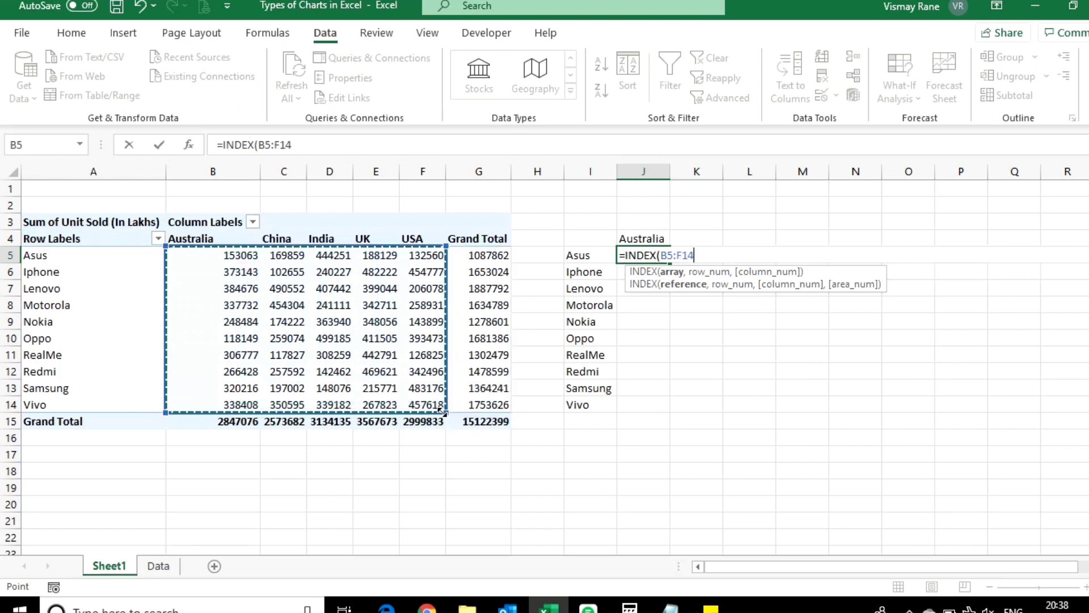
key(F4)
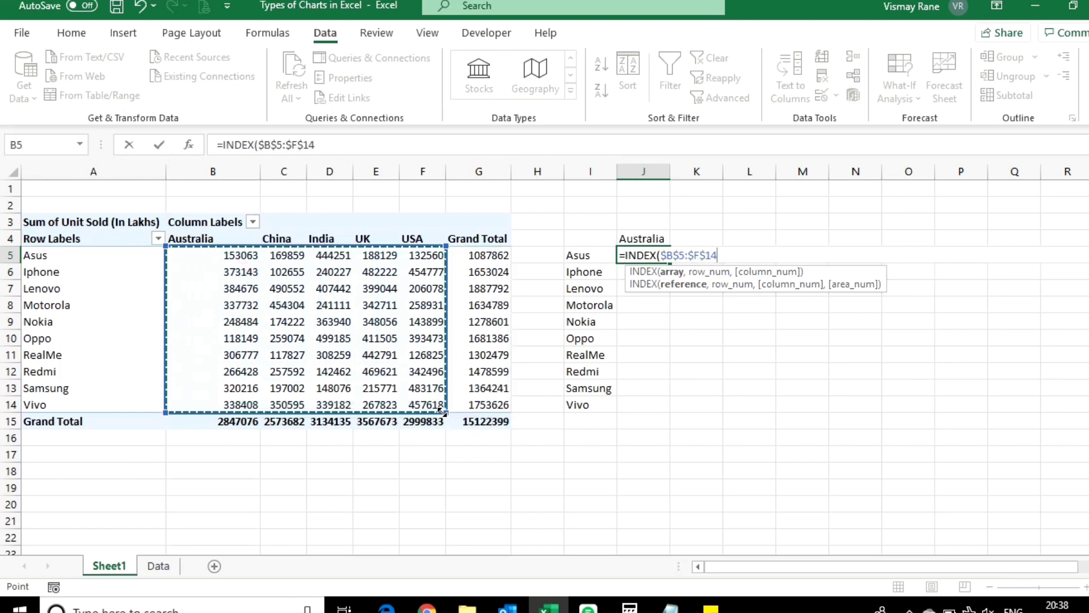
text(,)
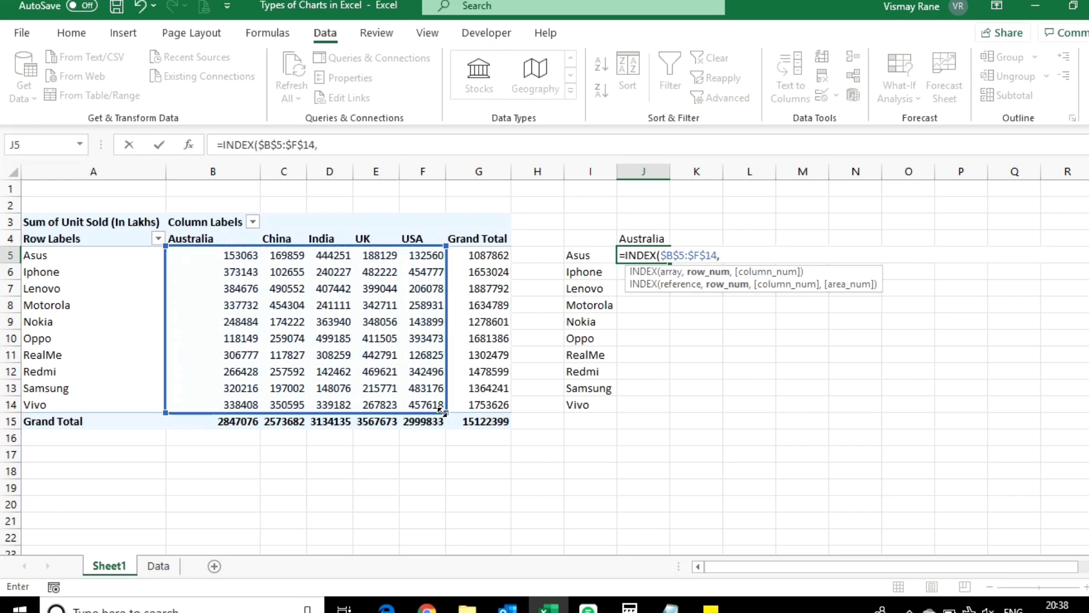
text(MATCH()
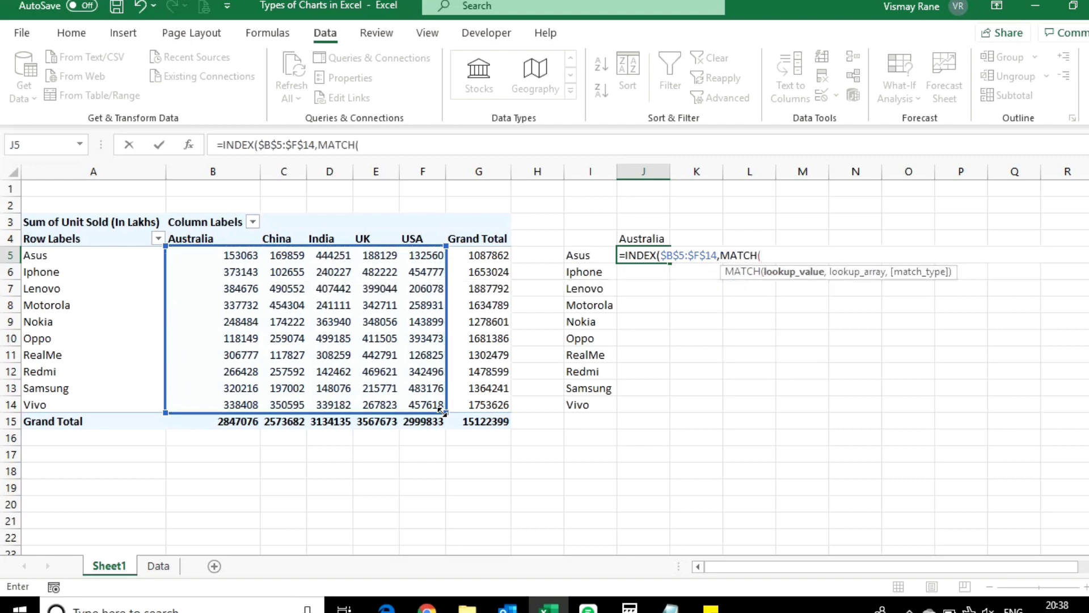
click(586, 254)
key(BackSpace)
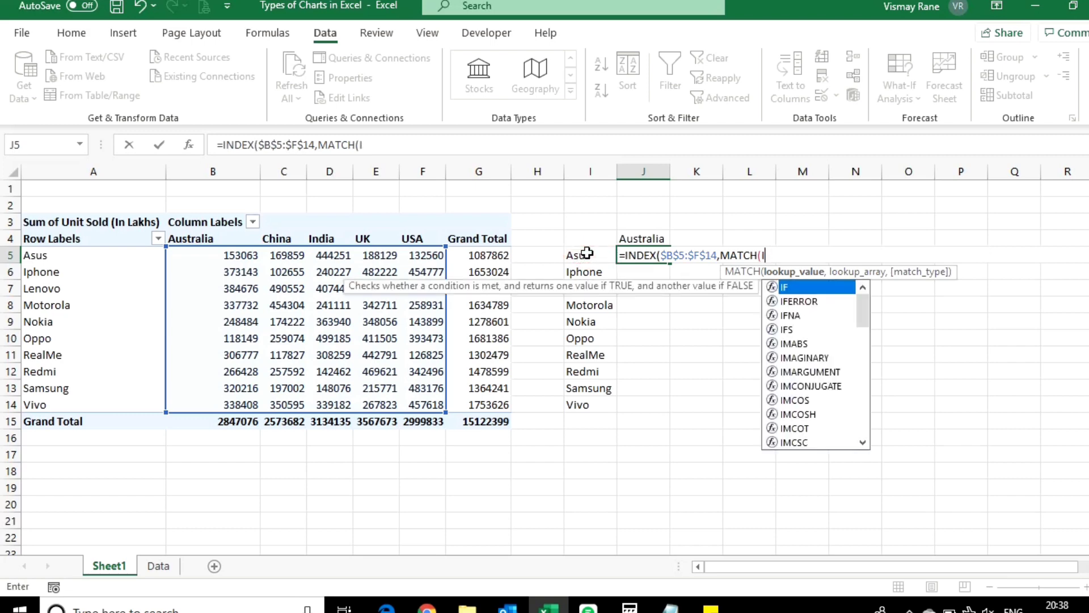
key(BackSpace)
key(BackSpace)
key(BackSpace)
key(BackSpace)
key(BackSpace)
key(BackSpace)
key(BackSpace)
key(BackSpace)
text(,)
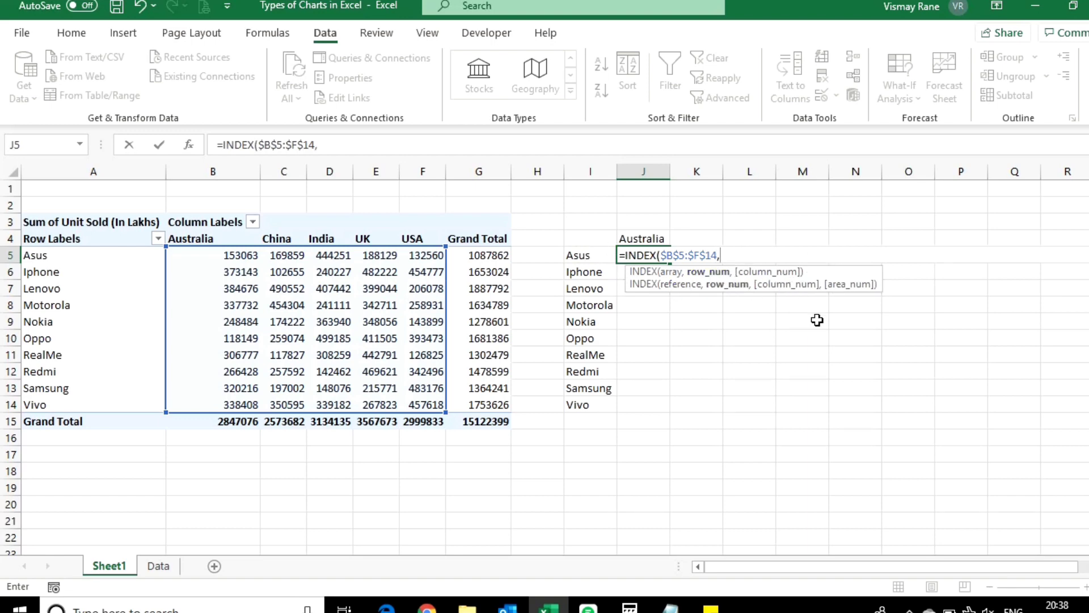
text(MATCH()
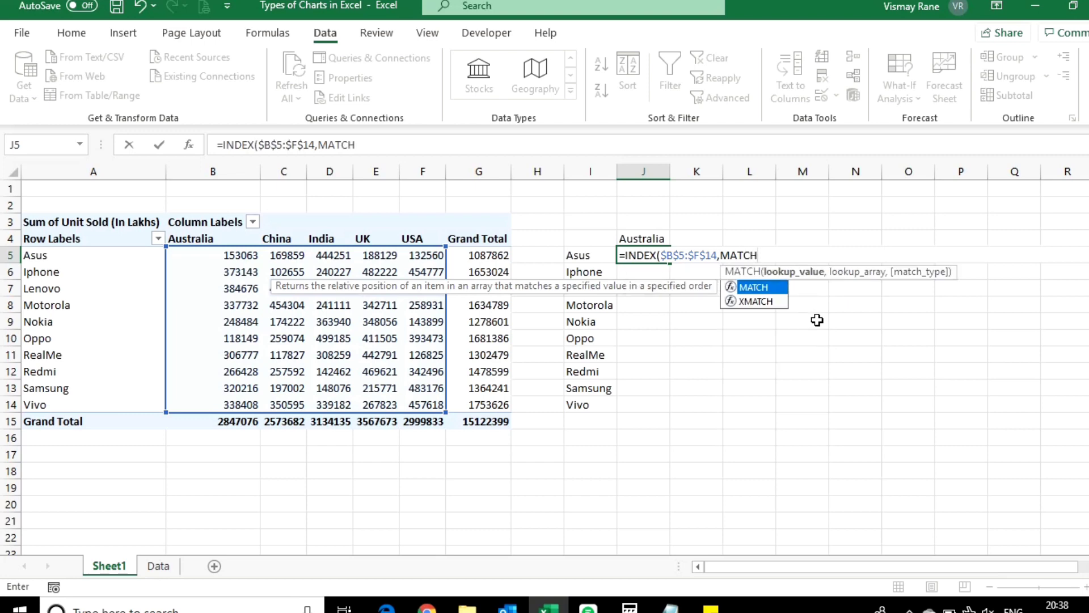
Step: Add MATCH(I5,$A$5:$A$14,0) as the row number of the INDEX formula in J5
click(596, 258)
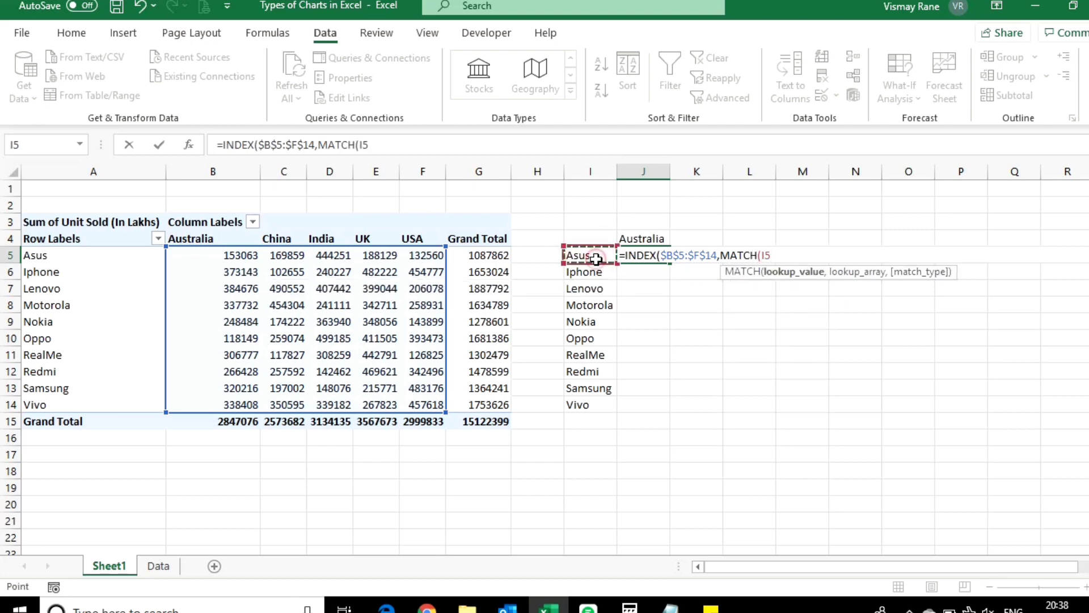
text(,)
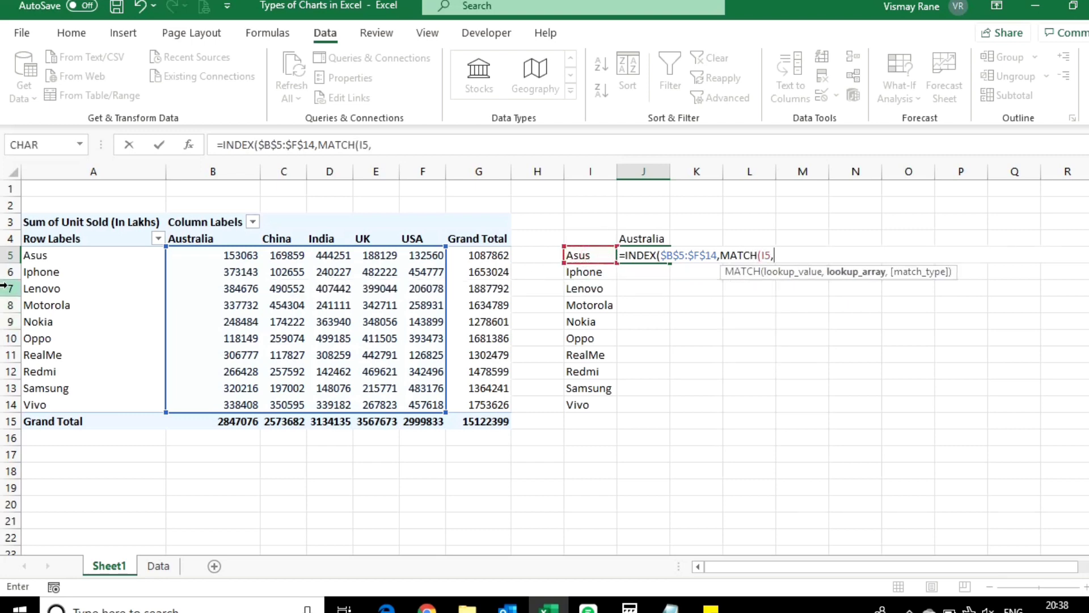
click(58, 254)
drag(58, 254, 48, 400)
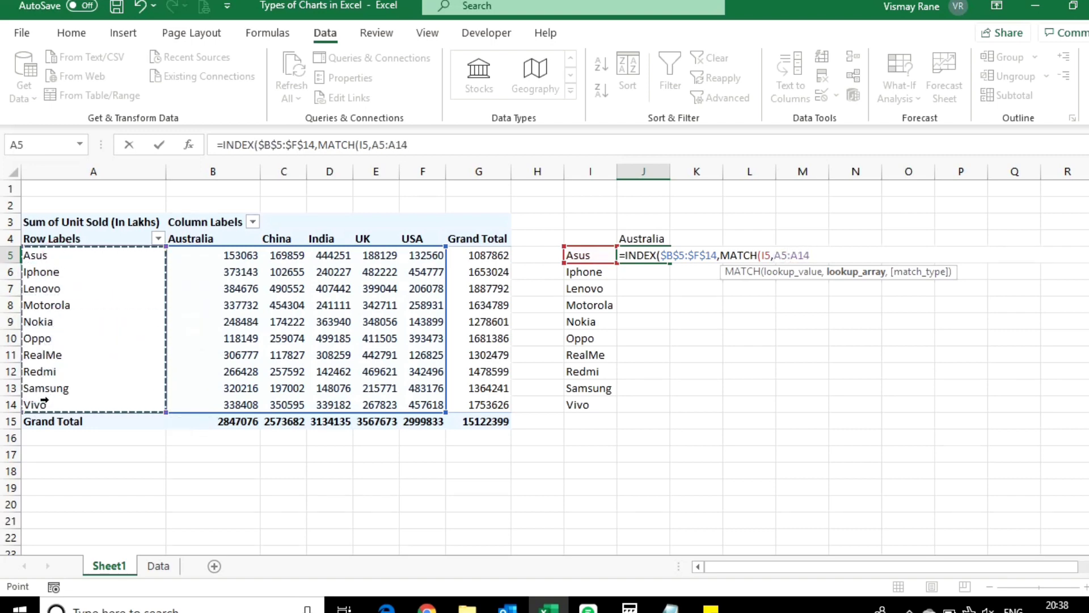
key(F4)
text(,)
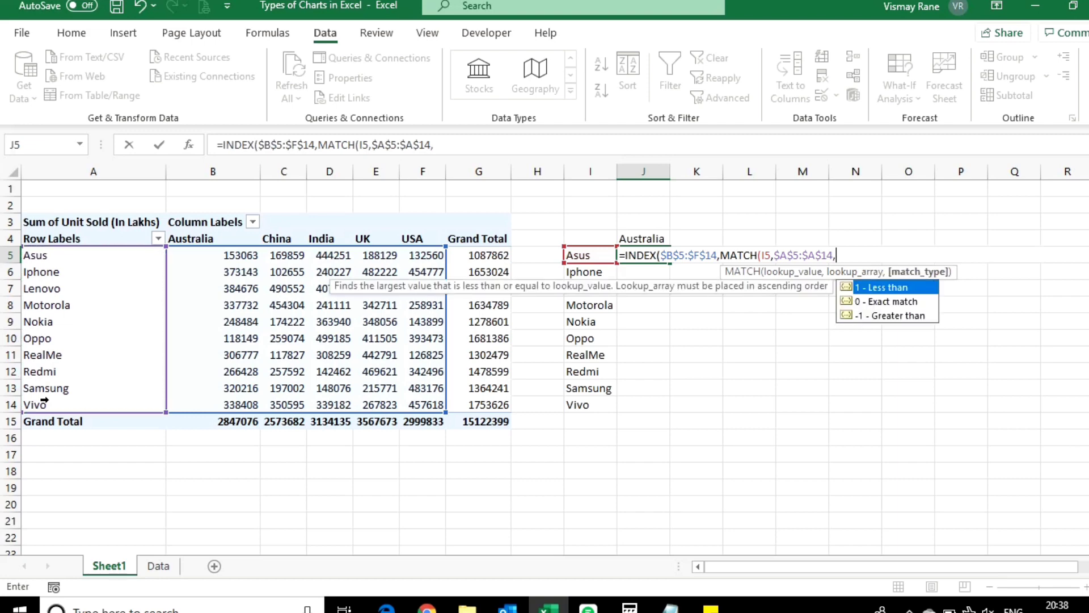
text(0)
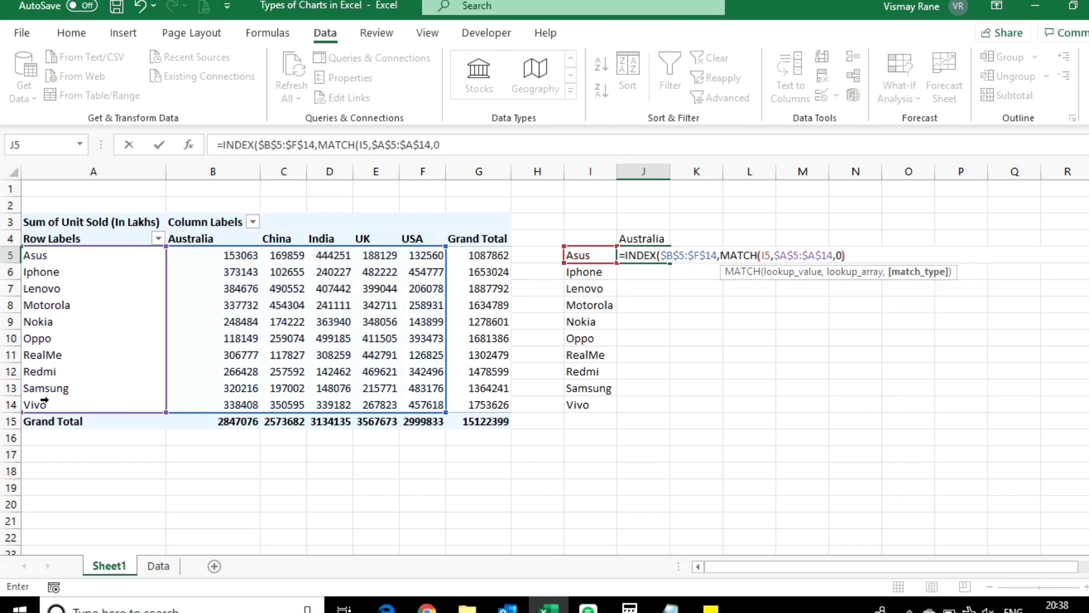
text(),MAT)
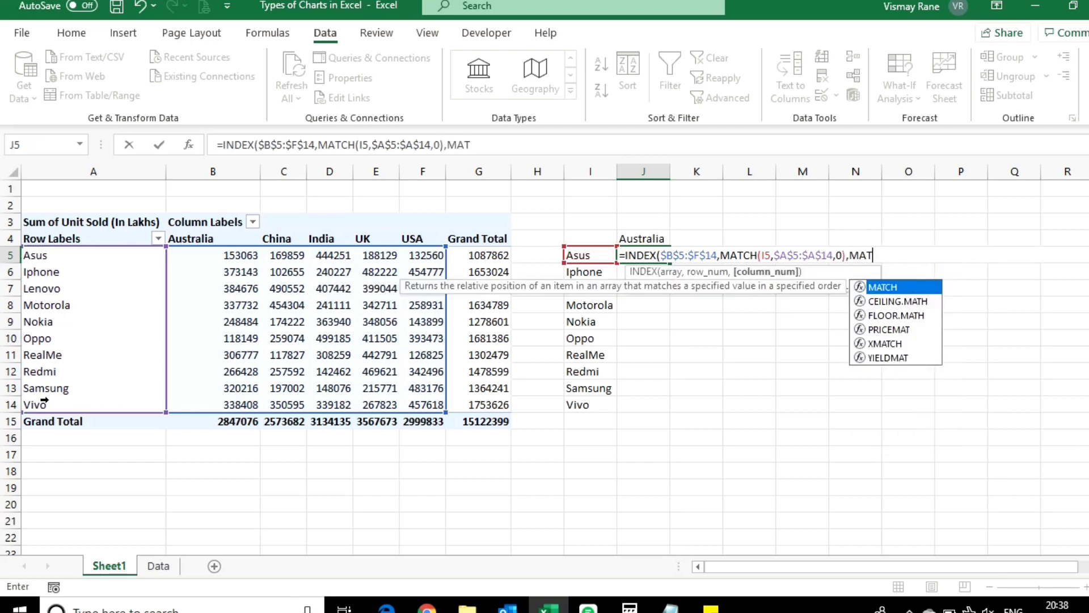
Step: Add MATCH($J$4,$B$4:$F$4,0) as the column number and complete the INDEX formula in J5
key(Tab)
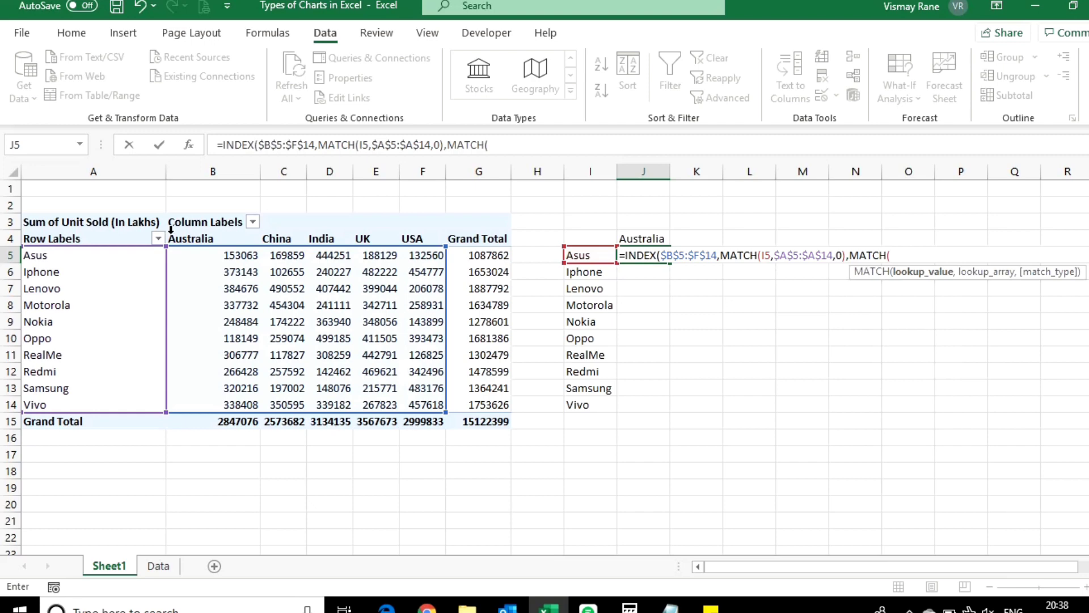
click(630, 238)
key(F4)
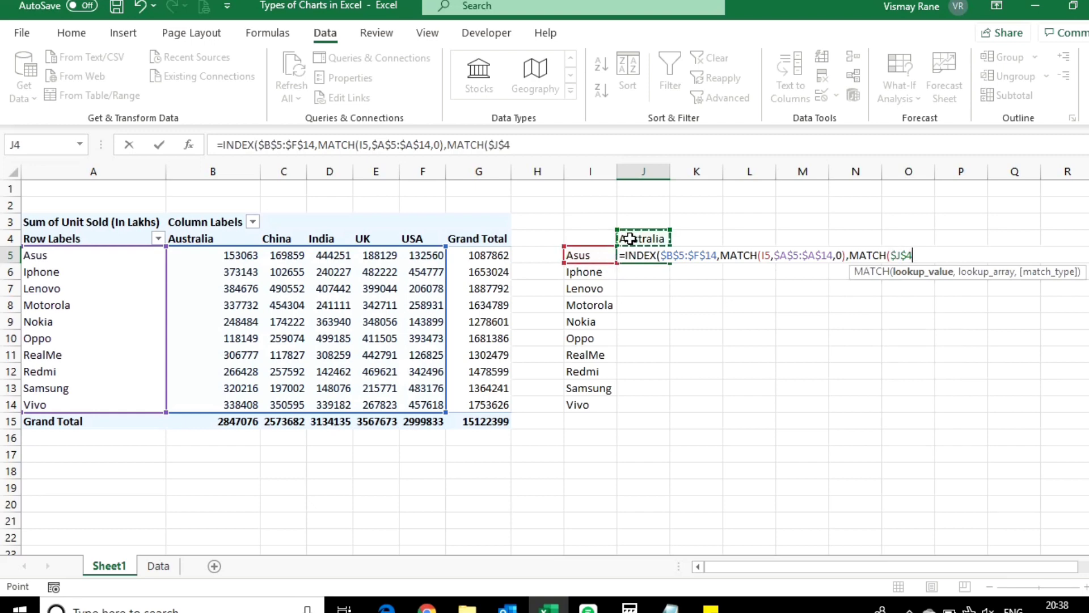
text(,)
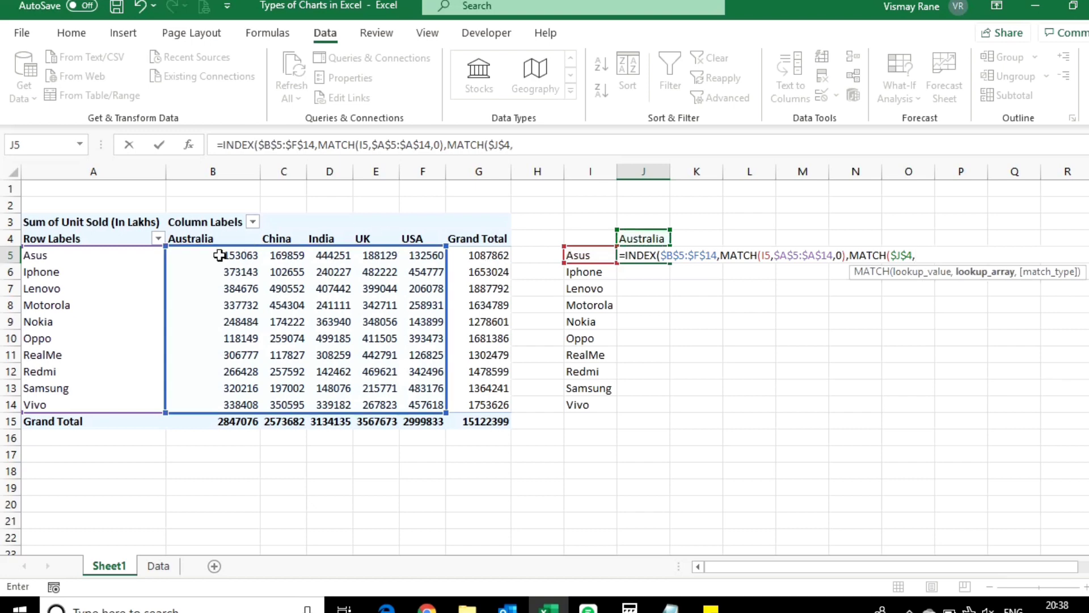
drag(204, 238, 425, 232)
key(F4)
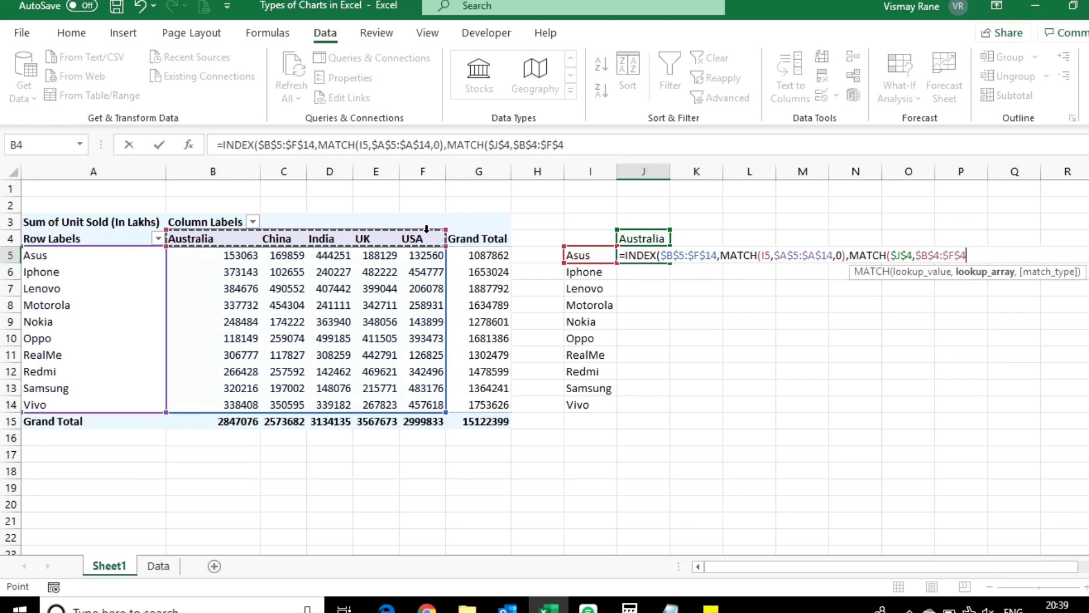
text(,0))
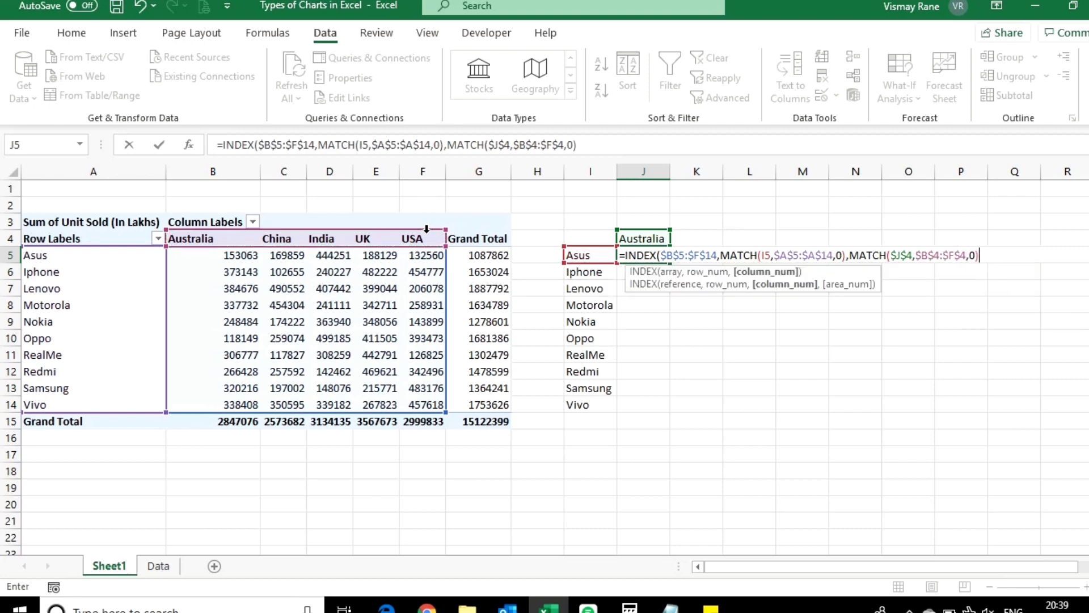
text())
key(Return)
Step: Copy the INDEX/MATCH formula from J5 down through J14 for all the company names
key(Up)
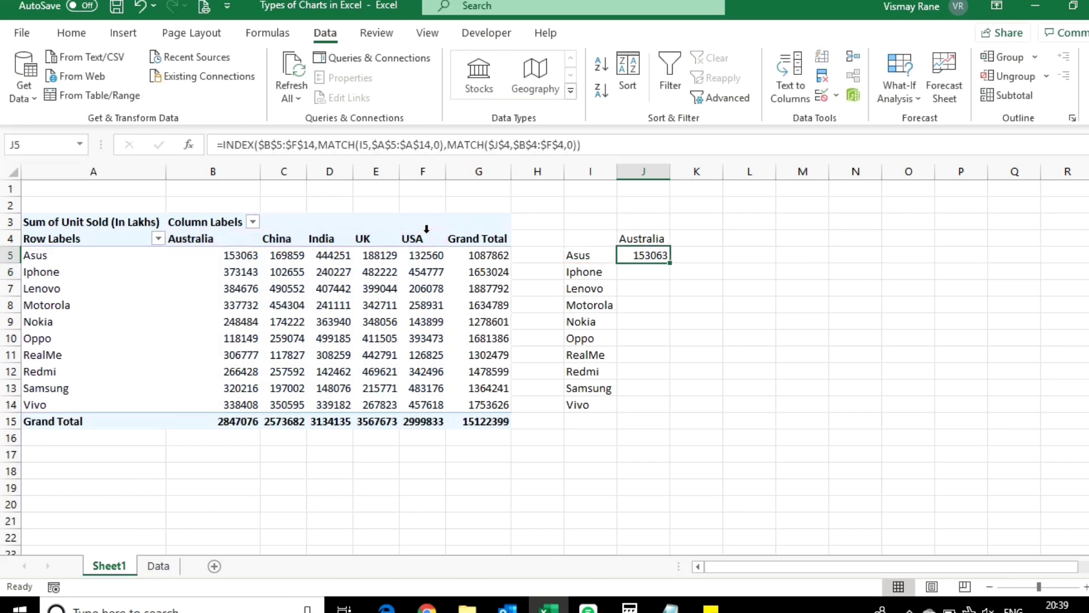
key(ctrl+c)
key(shift+Down)
key(shift+Down)
key(shift+Down)
key(shift+Down)
key(shift+Down)
key(shift+Down)
key(shift+Down)
key(shift+Down)
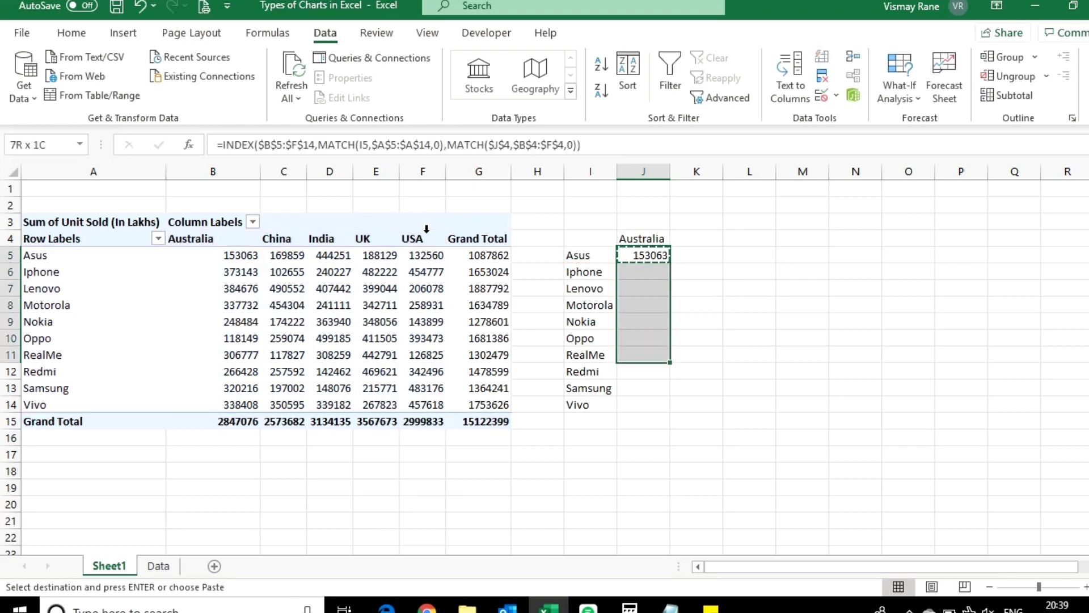
key(shift+Down)
key(ctrl+v)
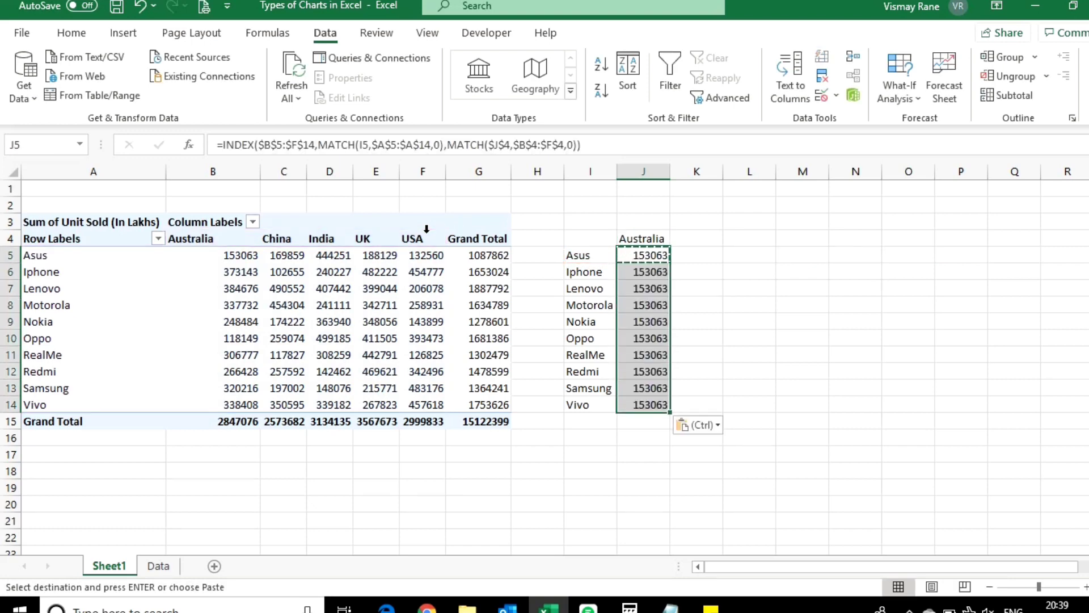
key(Escape)
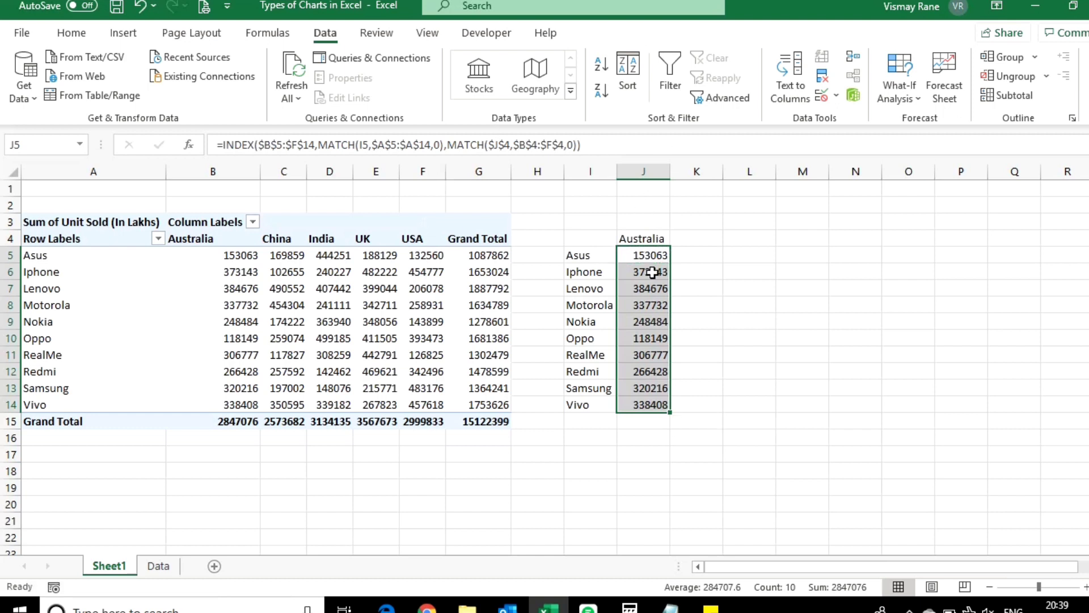
Step: Choose UK in J4 and compare the Motorola and Redmi lookup results with the PivotTable's UK column
drag(661, 249, 658, 404)
click(647, 238)
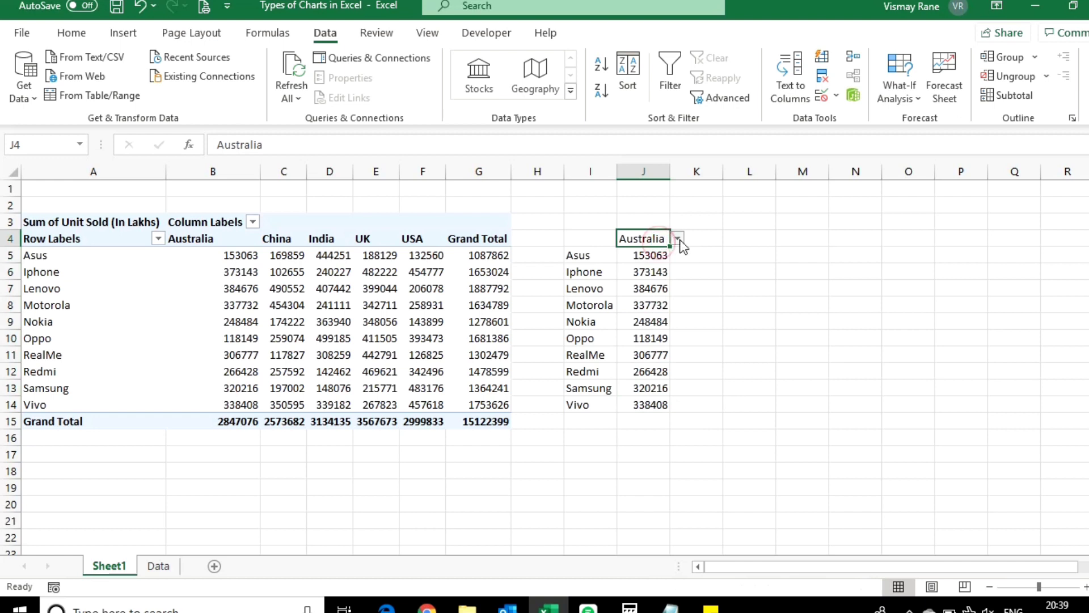
click(677, 239)
click(653, 284)
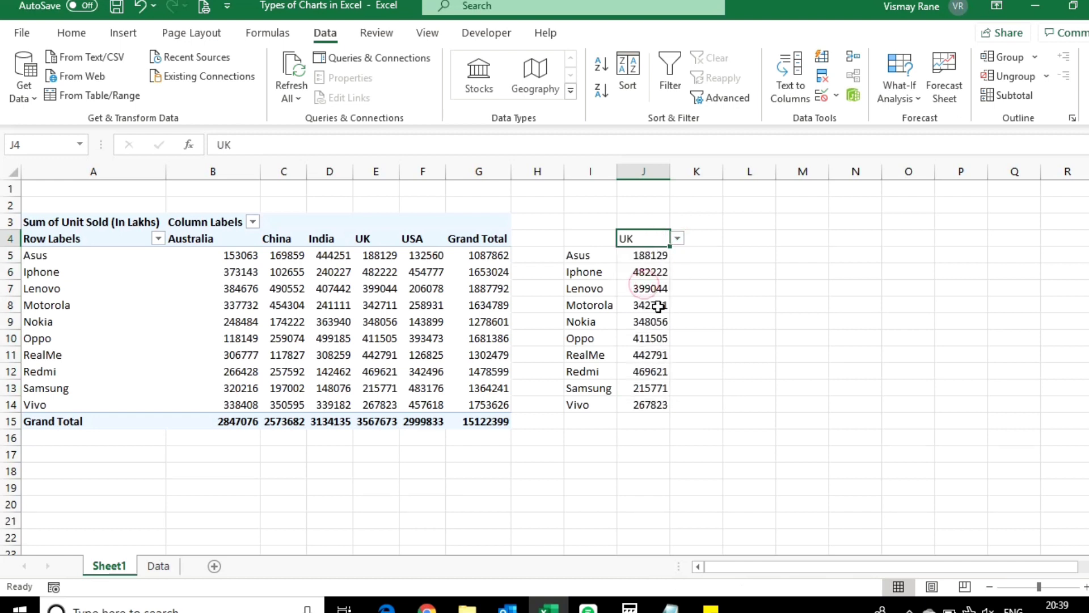
click(658, 305)
key(shift+Left)
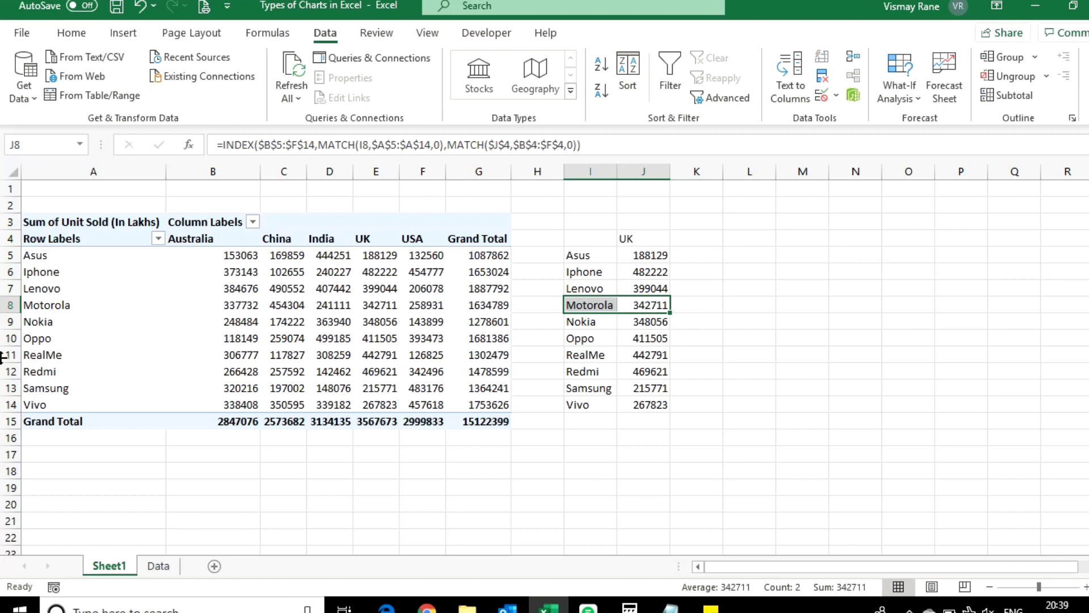
click(373, 305)
click(653, 370)
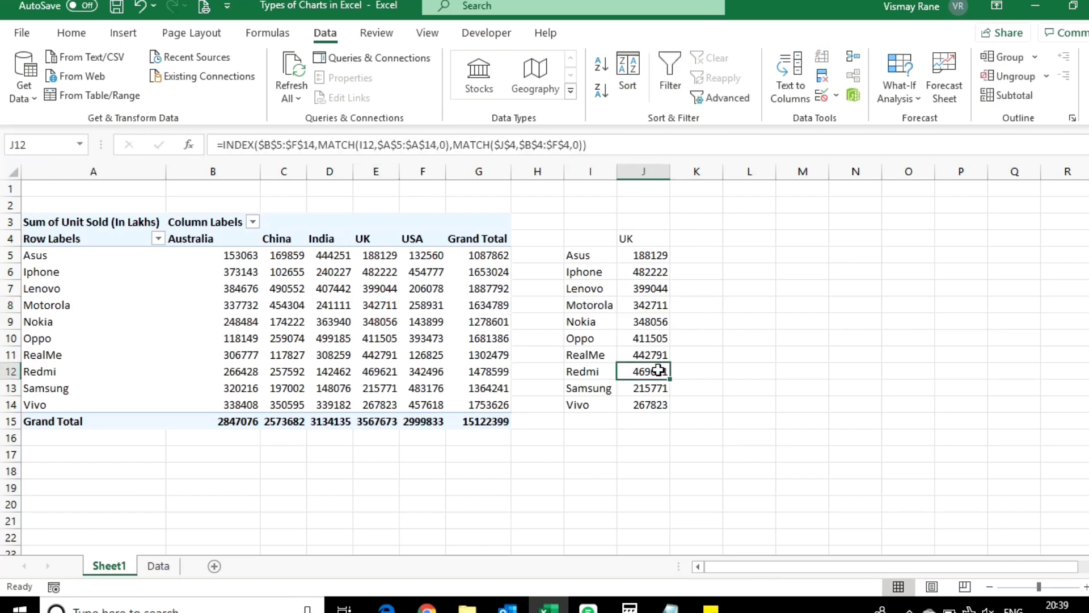
Step: Test the lookup with China and Australia in J4, and finish with the country set to India
click(648, 238)
click(676, 238)
click(636, 260)
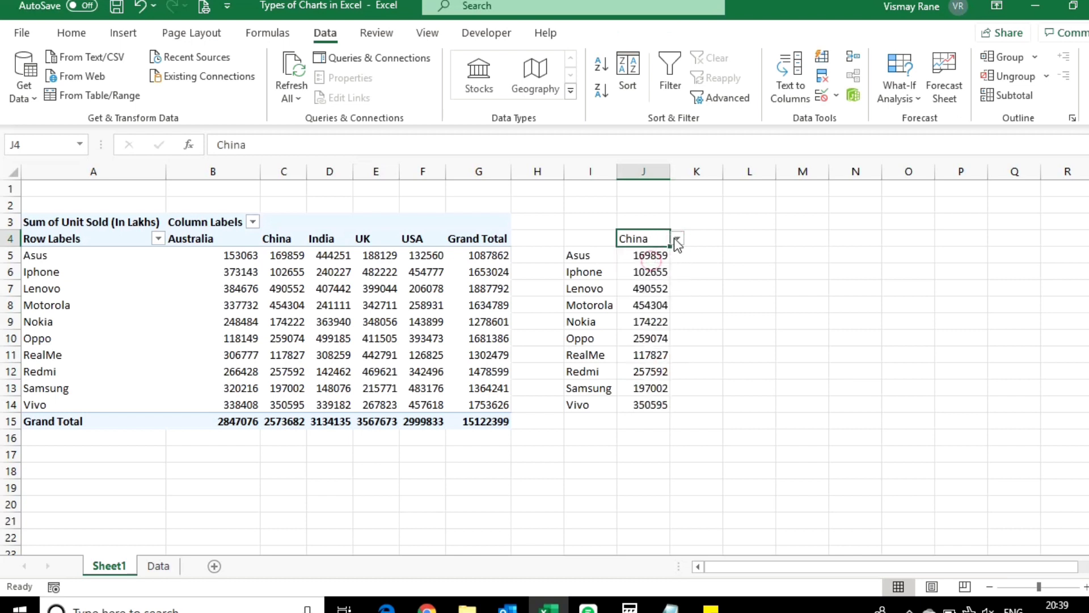
click(677, 238)
click(644, 252)
click(676, 239)
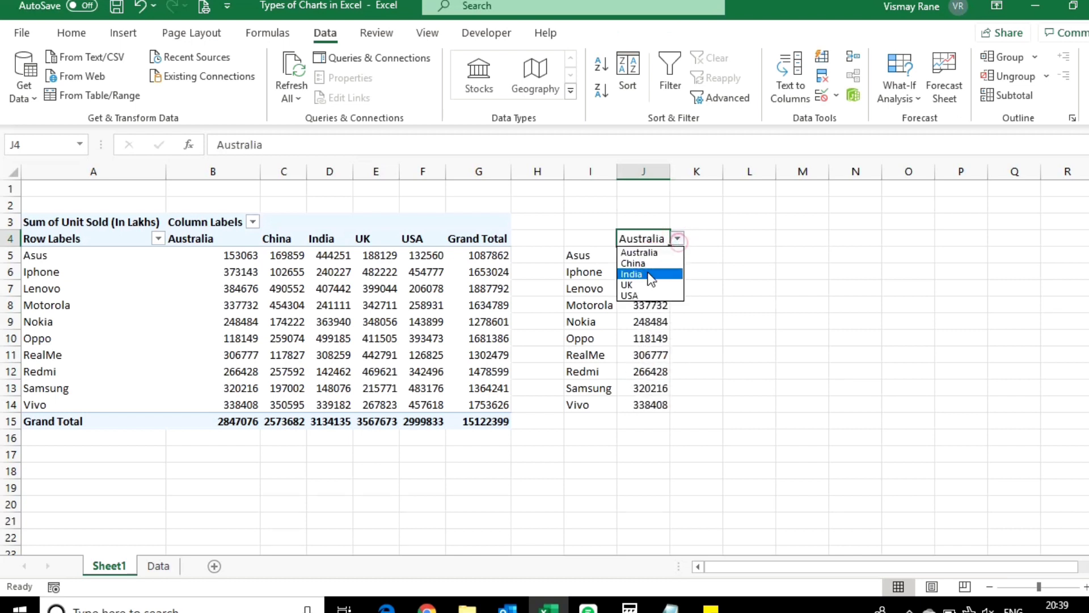
click(650, 276)
Step: Enter the header "Mobile Company" in I4 and autofit column I to its contents
click(587, 255)
click(579, 241)
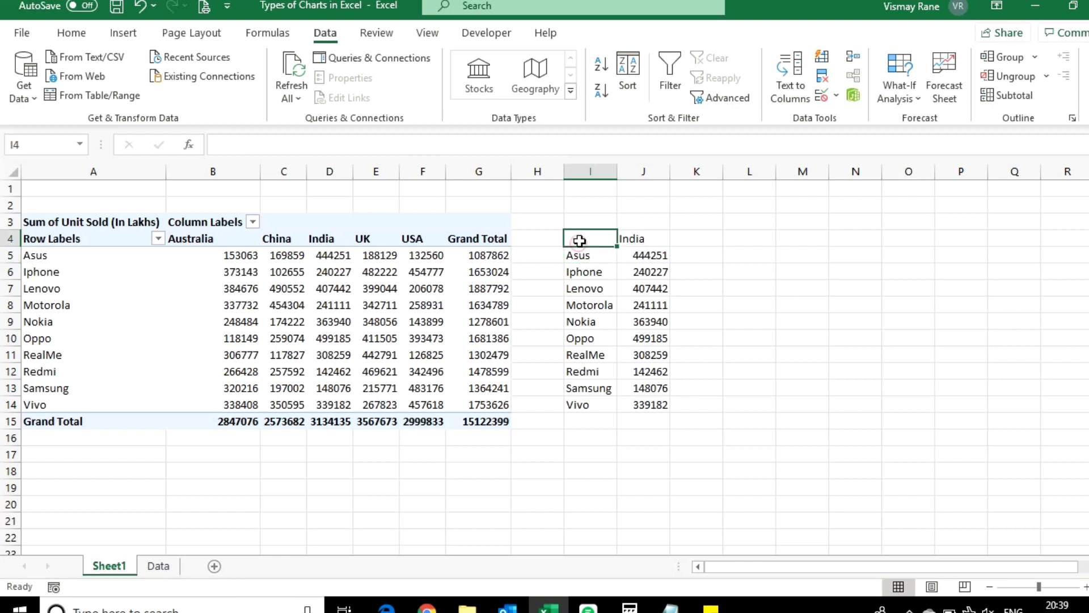
text(mOBI)
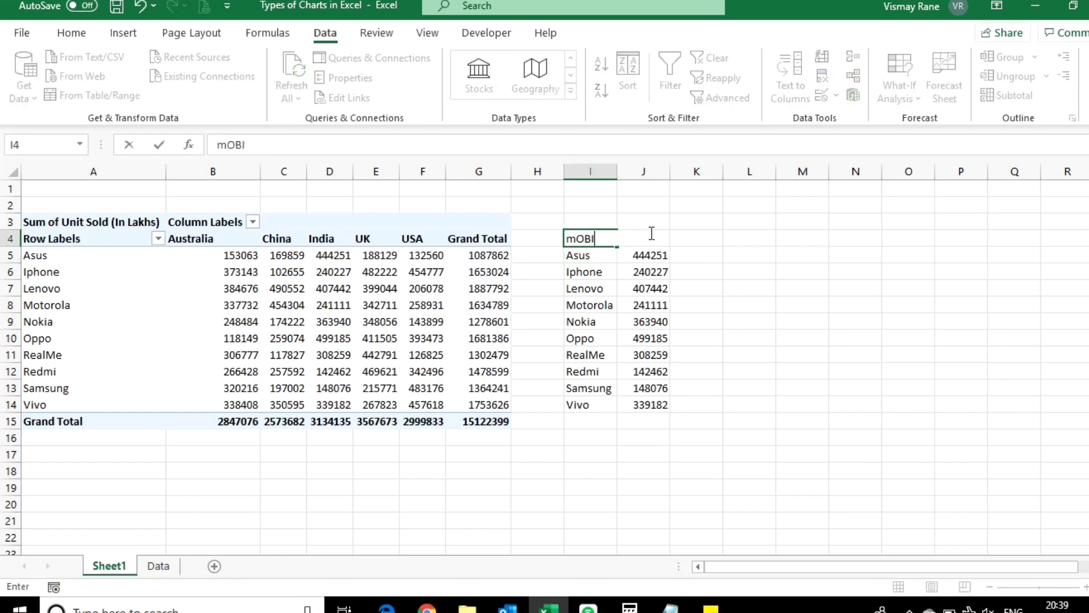
text(Mobile Company)
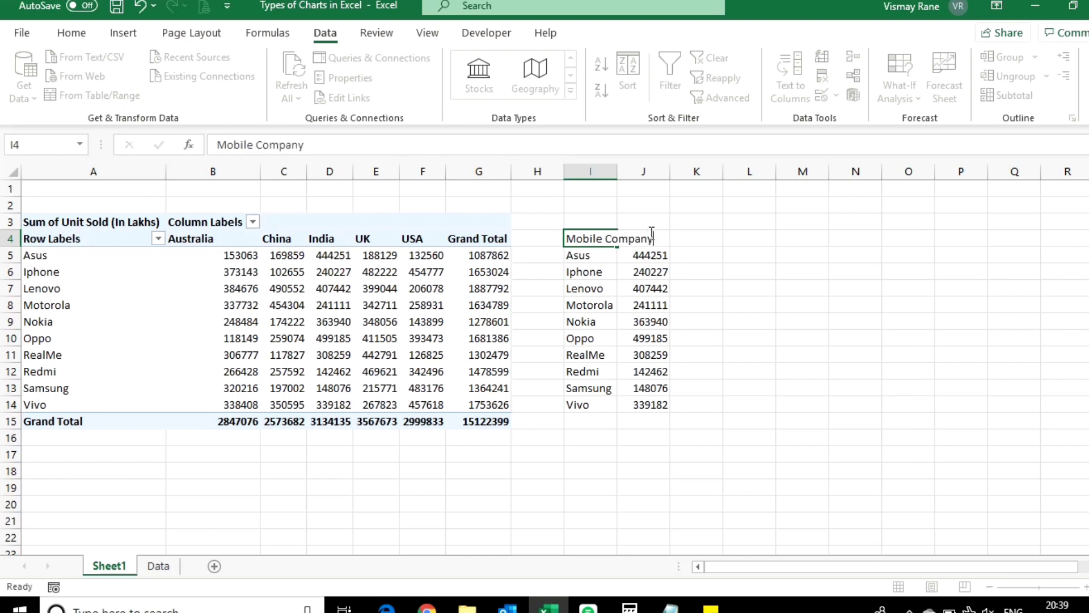
key(Return)
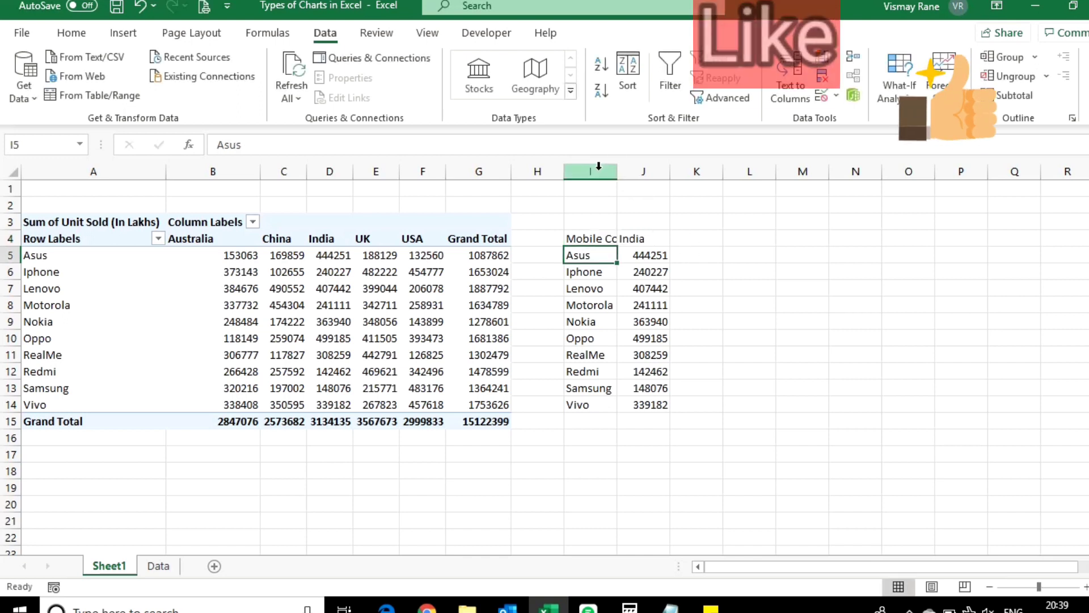
drag(592, 172, 623, 163)
double_click(617, 167)
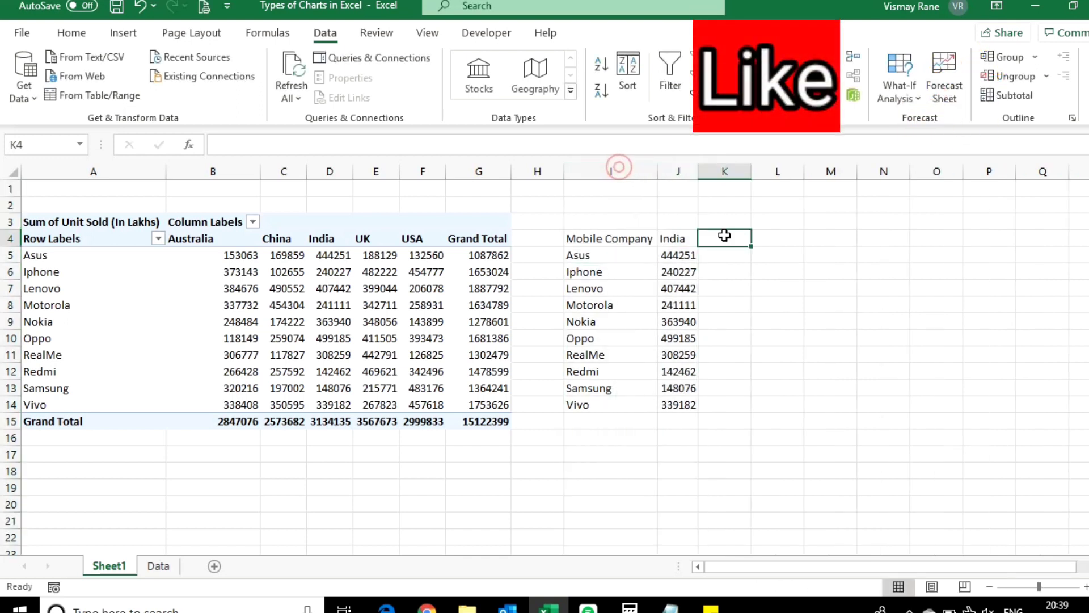
Step: Apply All Borders to the lookup table in I4:J14
drag(609, 238, 678, 405)
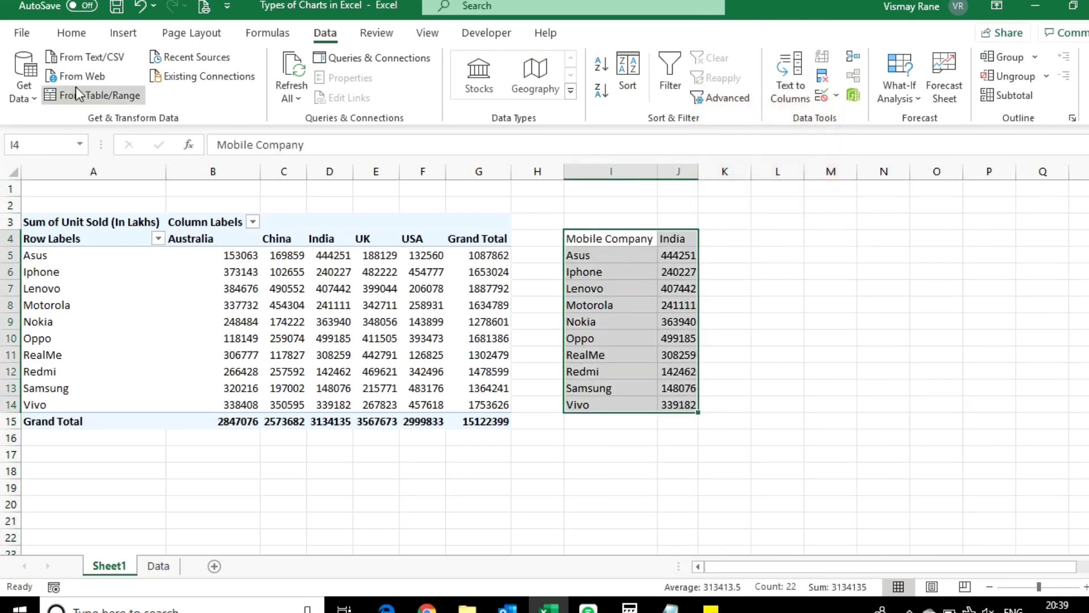
click(71, 33)
click(184, 91)
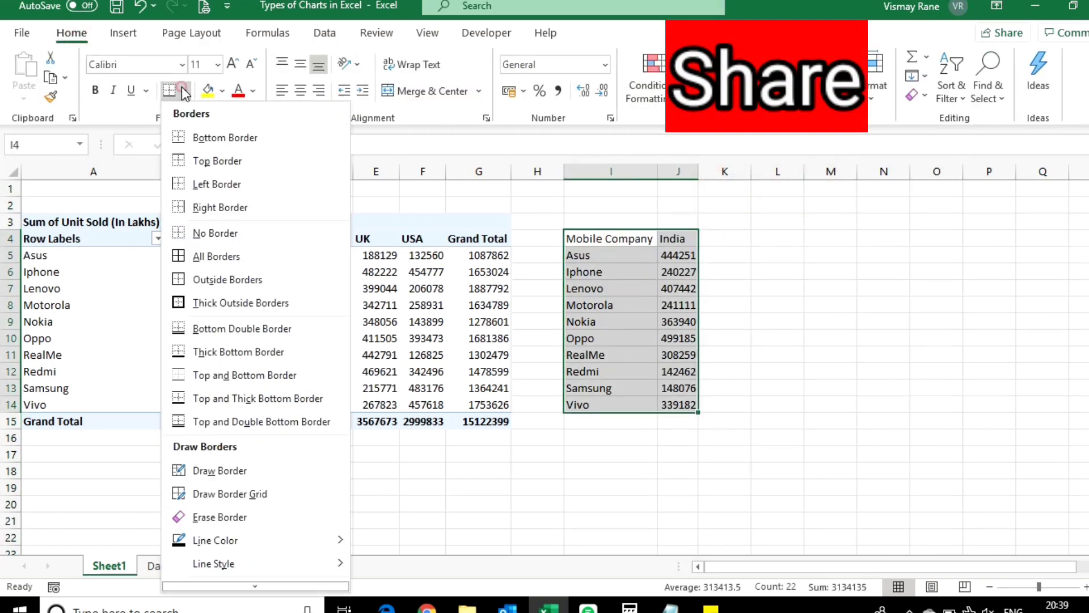
click(200, 257)
click(830, 337)
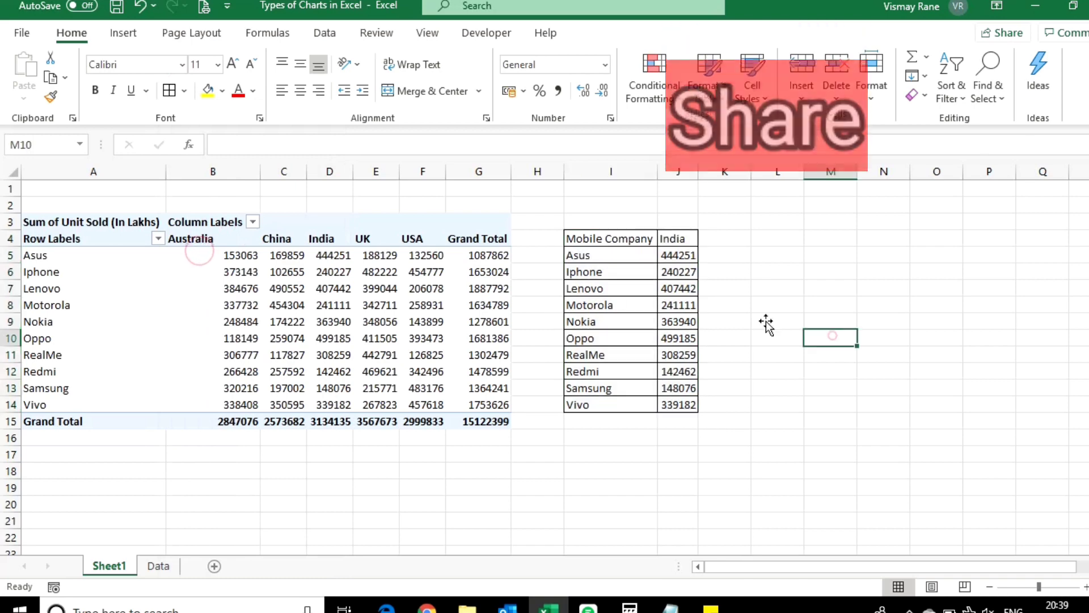
Step: Hide columns A to G containing the PivotTable
drag(502, 170, 7, 172)
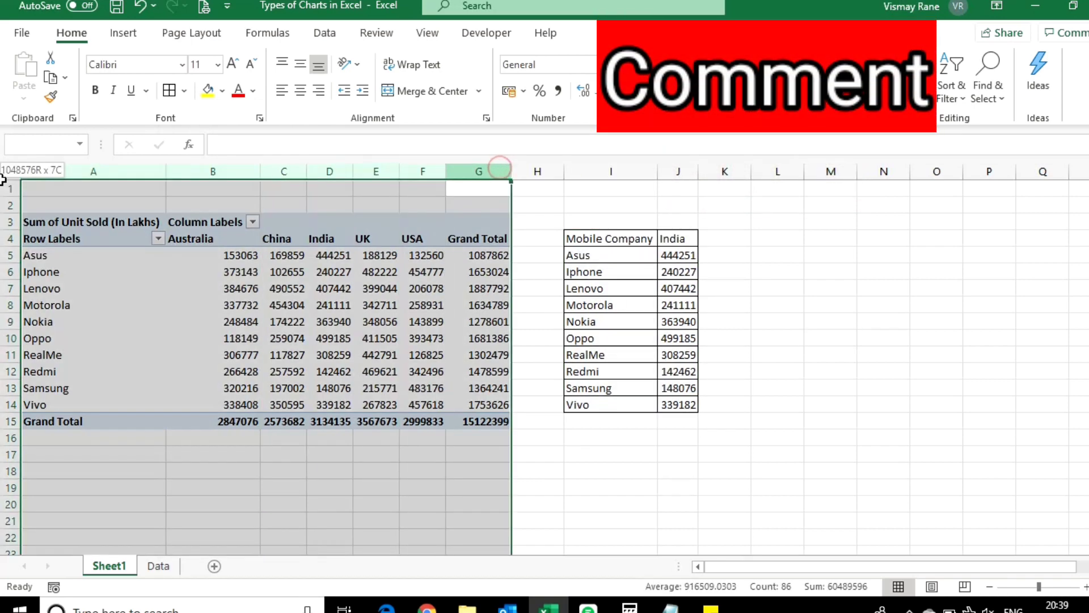
right_click(85, 207)
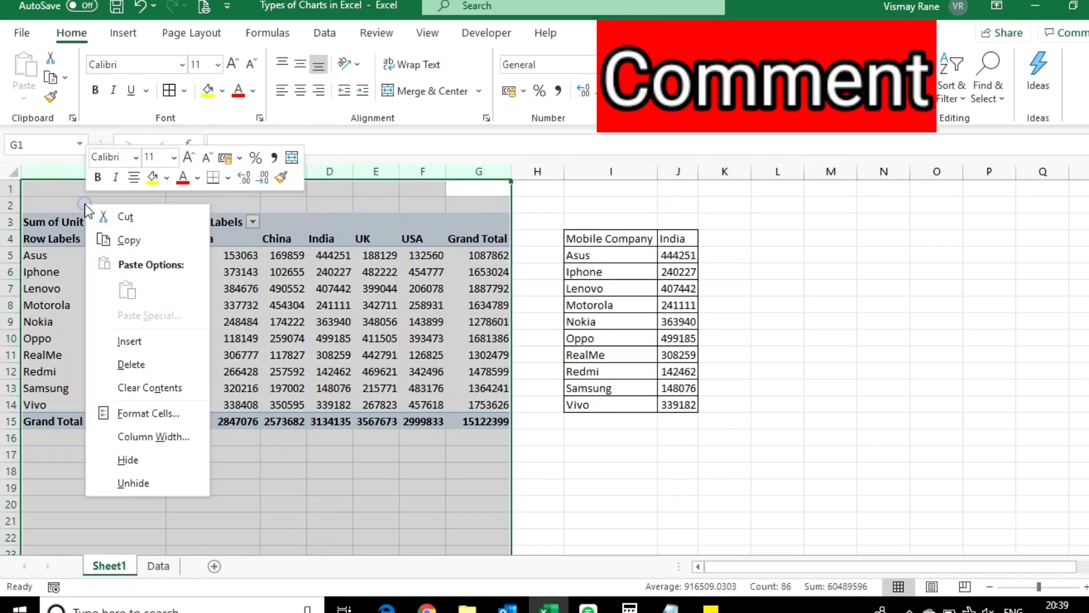
click(125, 460)
click(794, 374)
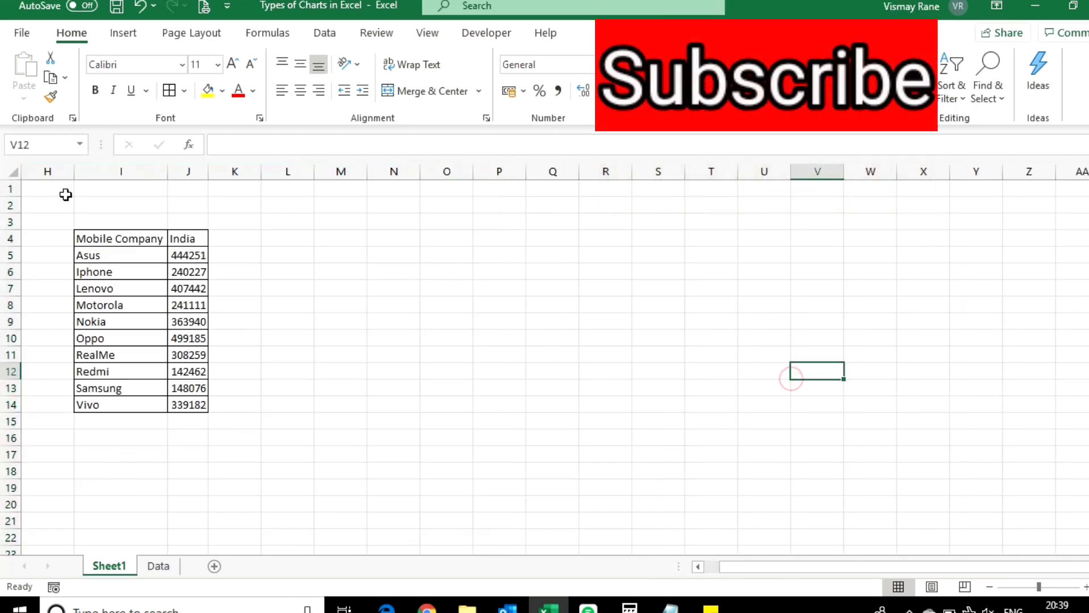
Step: Delete the two empty rows 1 and 2 above the lookup table
click(12, 185)
mouse_move(15, 184)
mouse_down()
mouse_move(11, 211)
mouse_move(10, 200)
mouse_up()
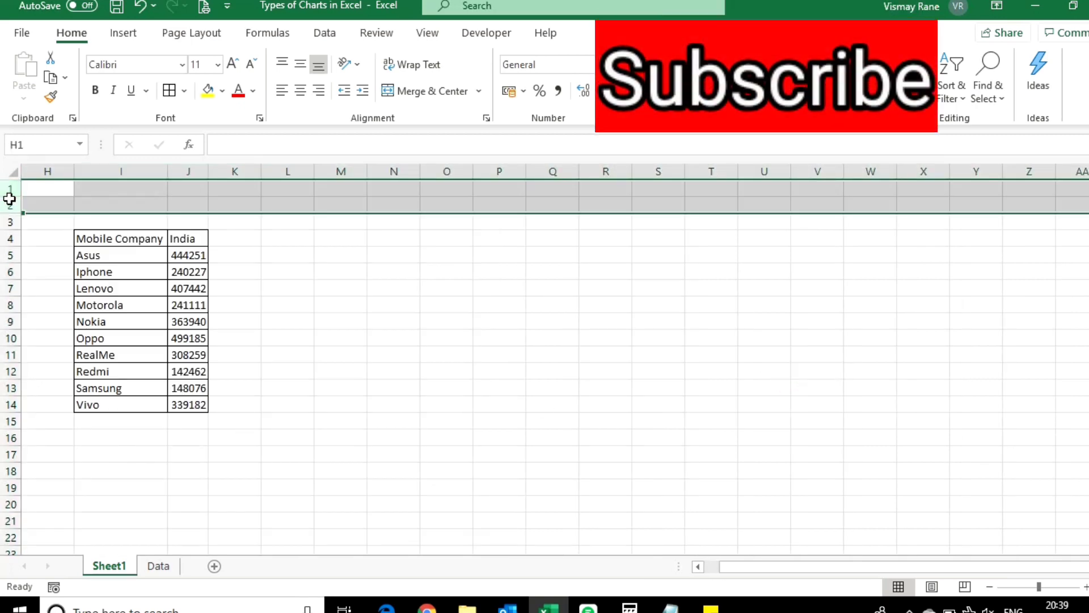
right_click(11, 200)
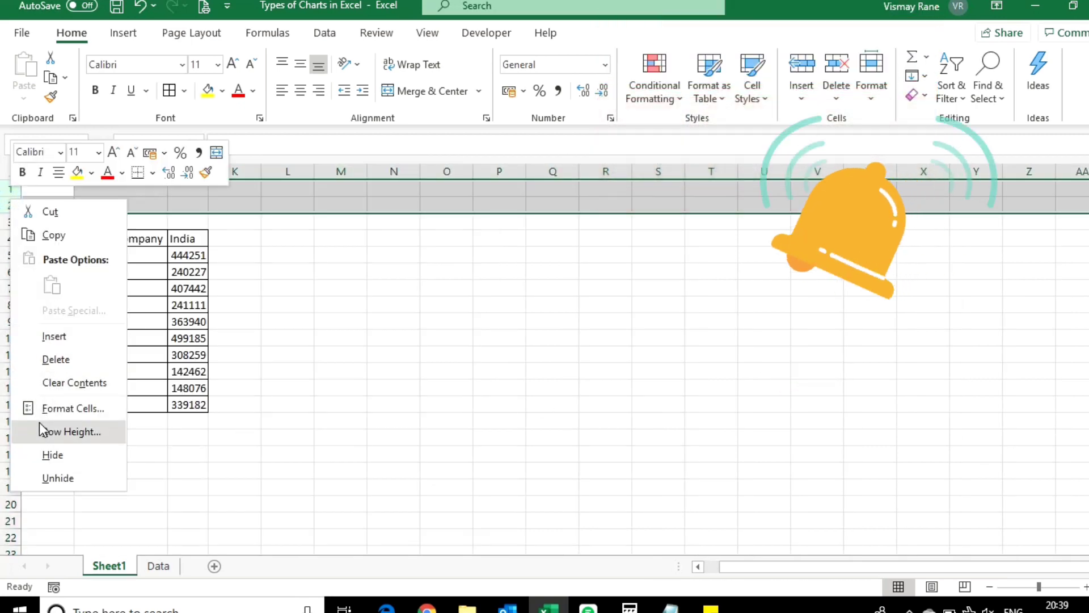
click(76, 363)
click(445, 319)
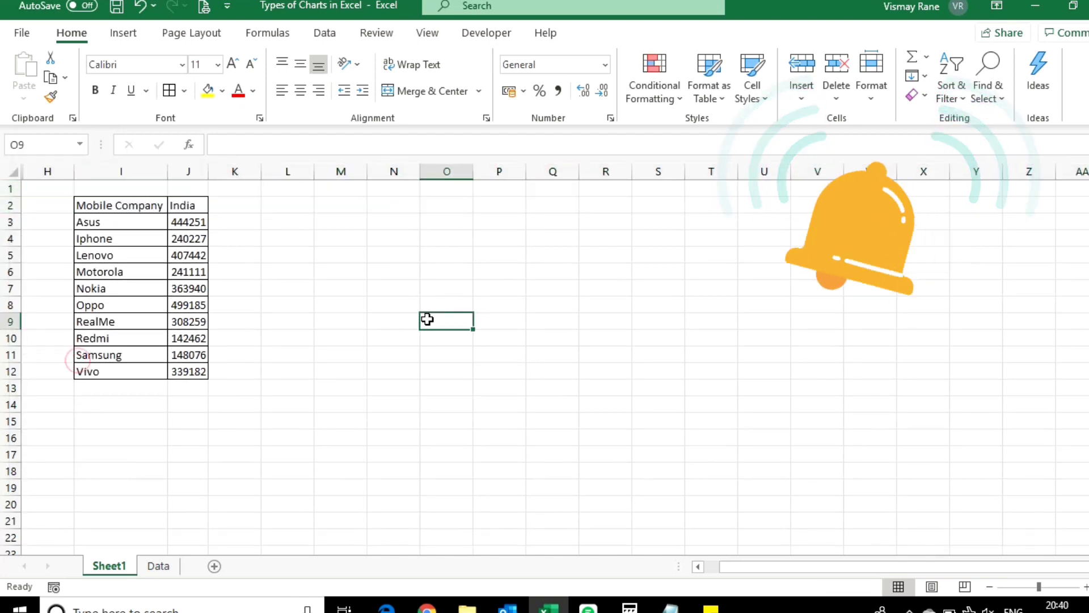
Step: Insert the recommended Clustered Column chart based on the lookup table I2:J12
click(135, 206)
drag(135, 206, 200, 368)
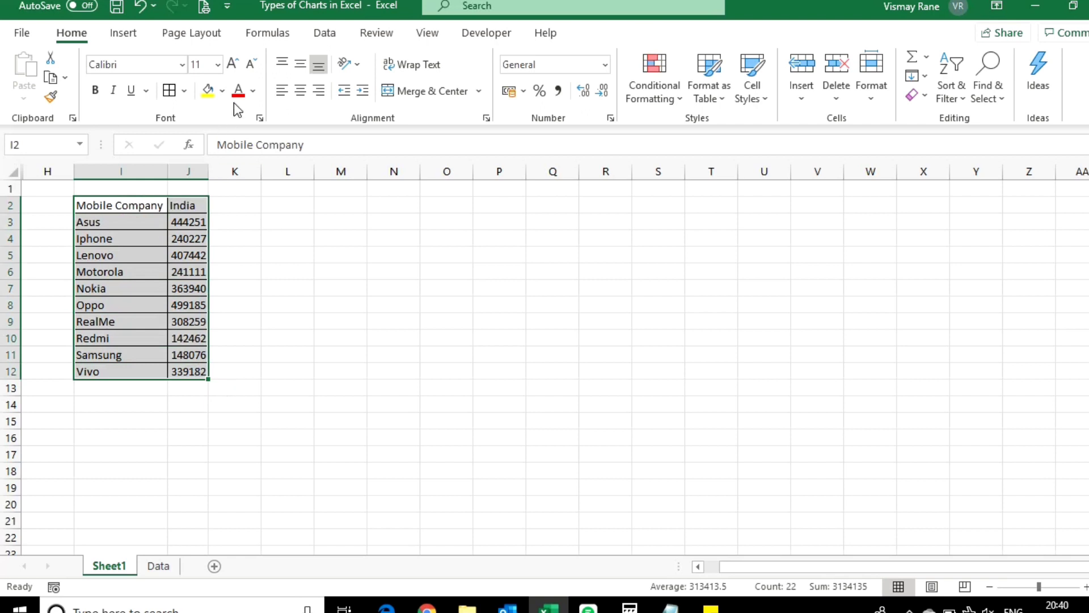
click(137, 32)
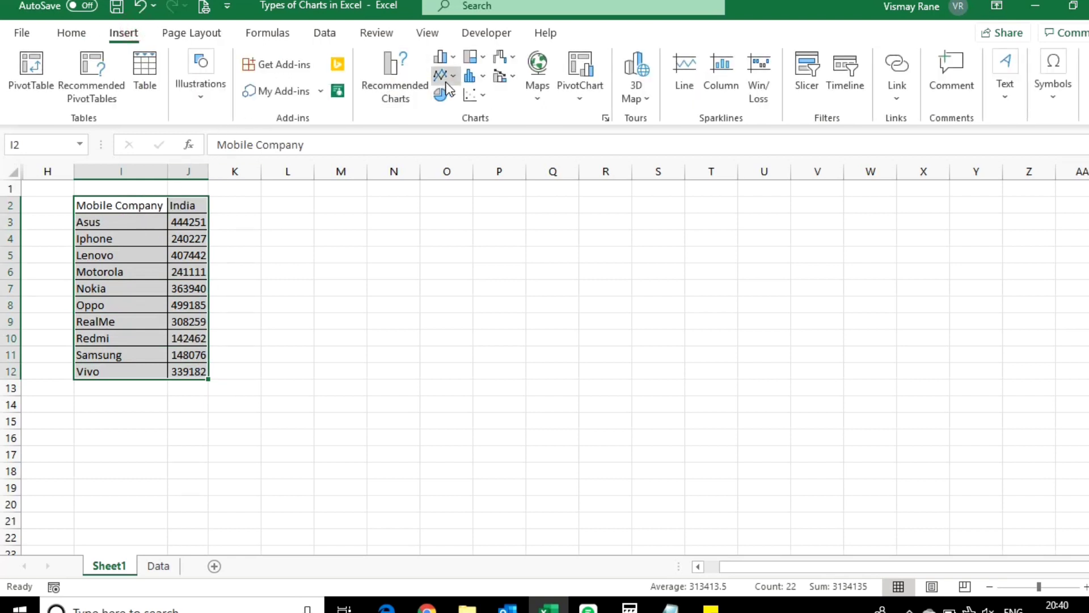
click(394, 73)
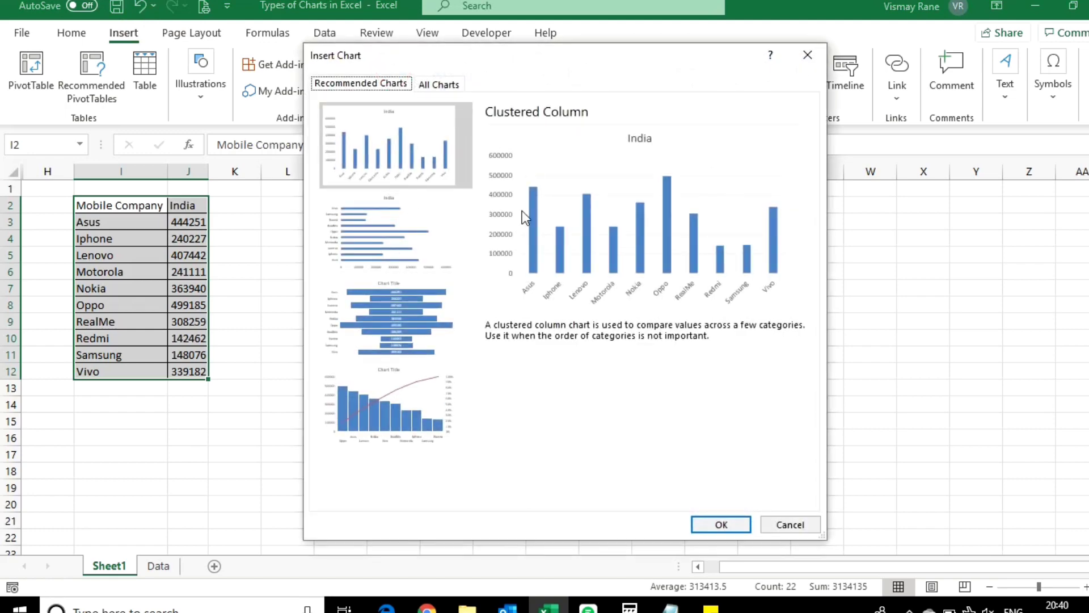
click(720, 523)
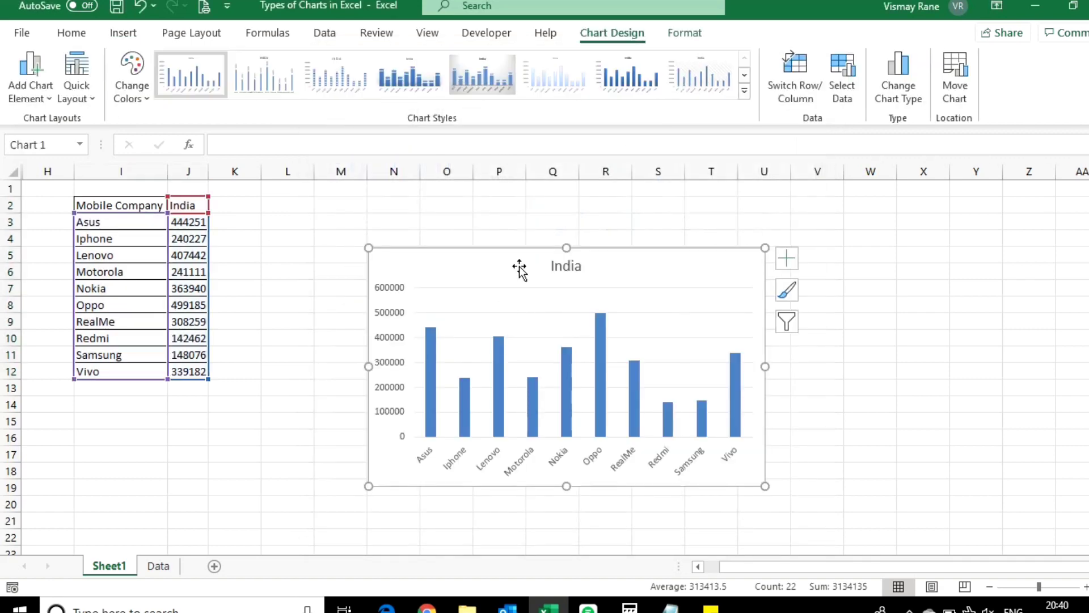
Step: Move the chart closer to the table and enlarge it to cover about columns M to W and rows 2 to 22
drag(519, 268, 466, 216)
drag(708, 435, 890, 534)
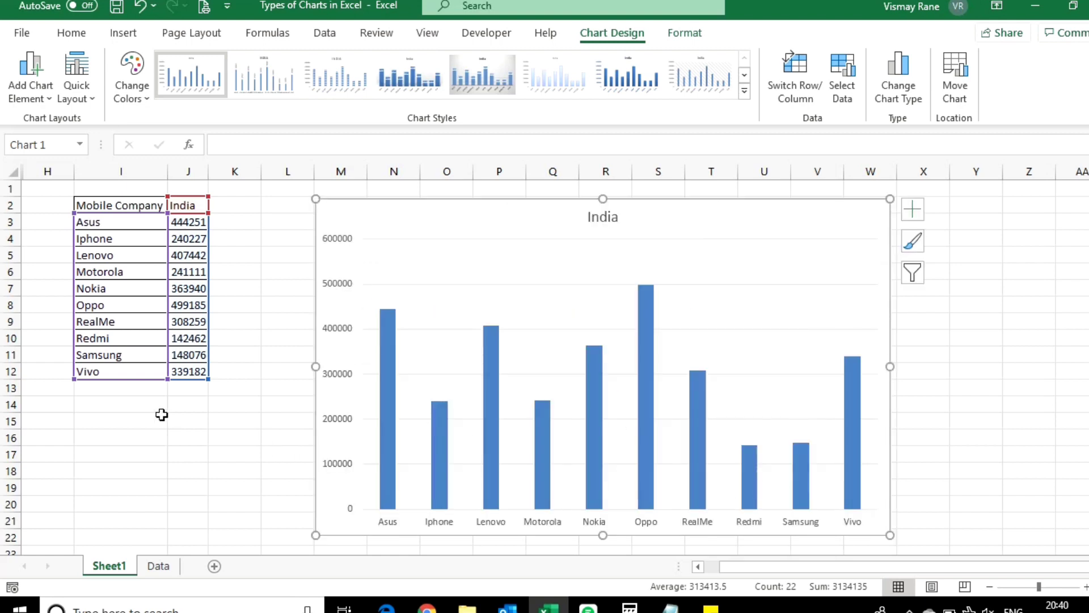
click(203, 420)
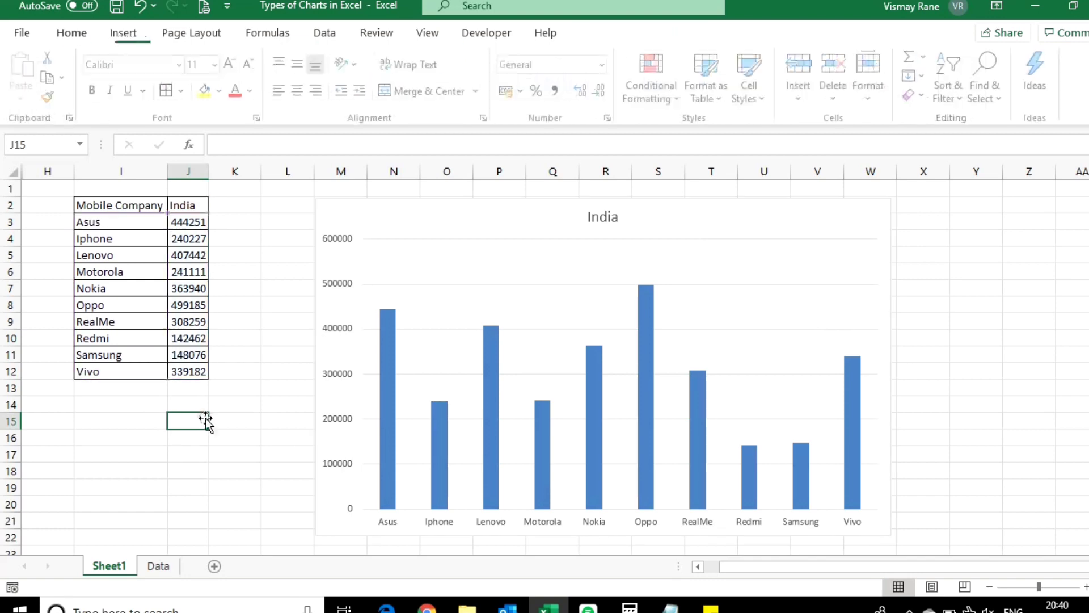
Step: Turn off the worksheet gridlines on Sheet1
click(428, 33)
click(78, 34)
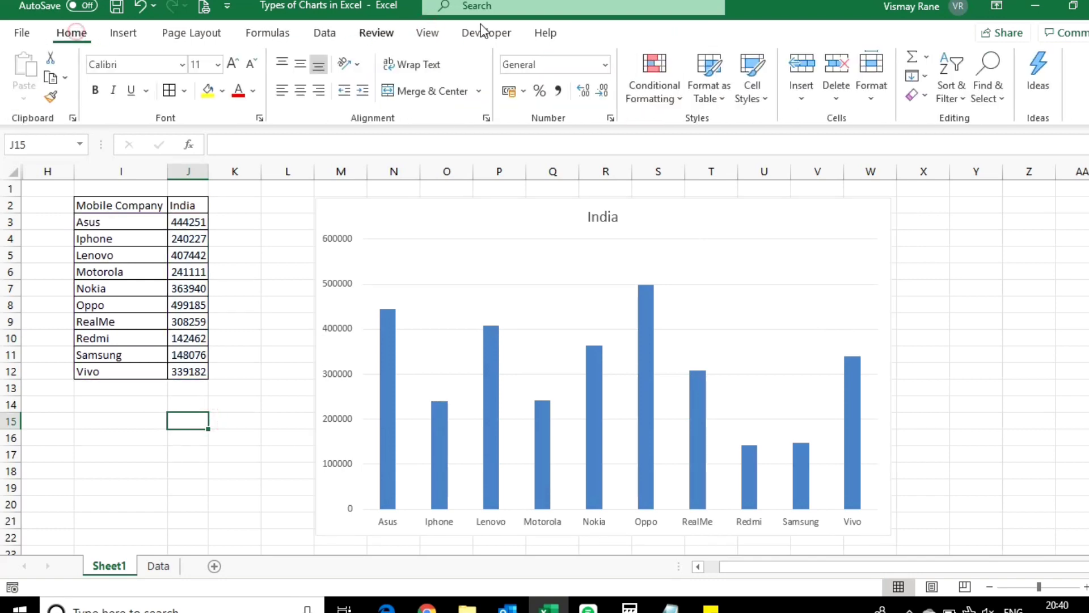
click(428, 34)
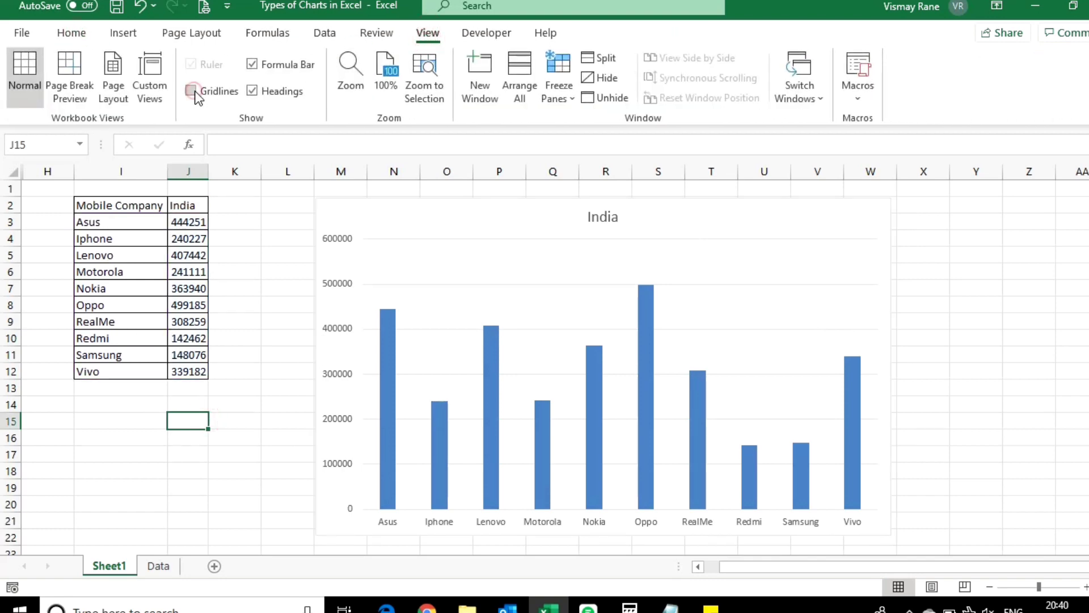
click(192, 91)
click(216, 433)
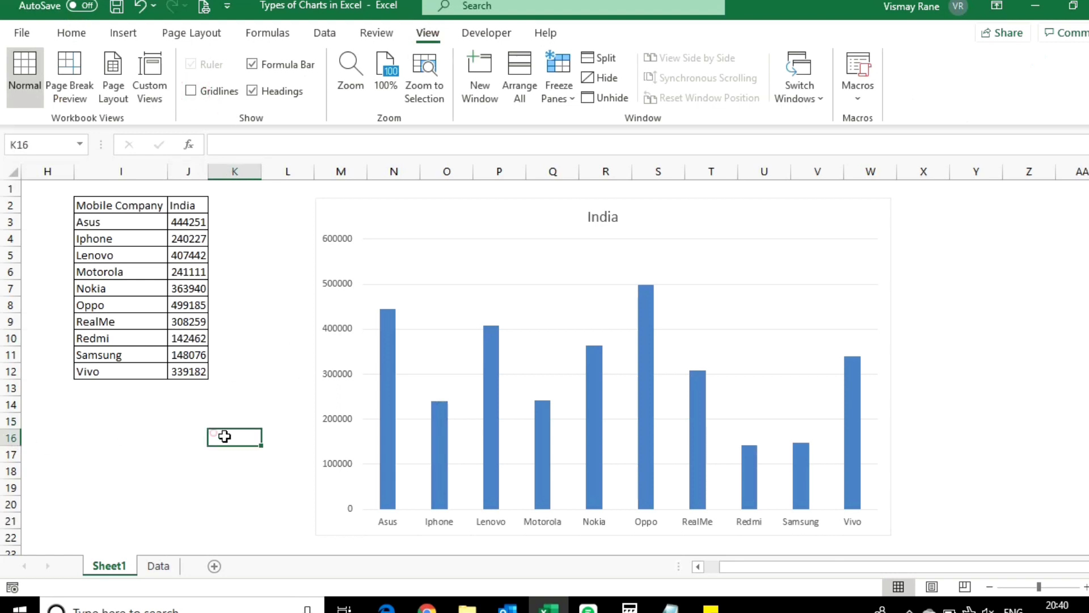
click(953, 378)
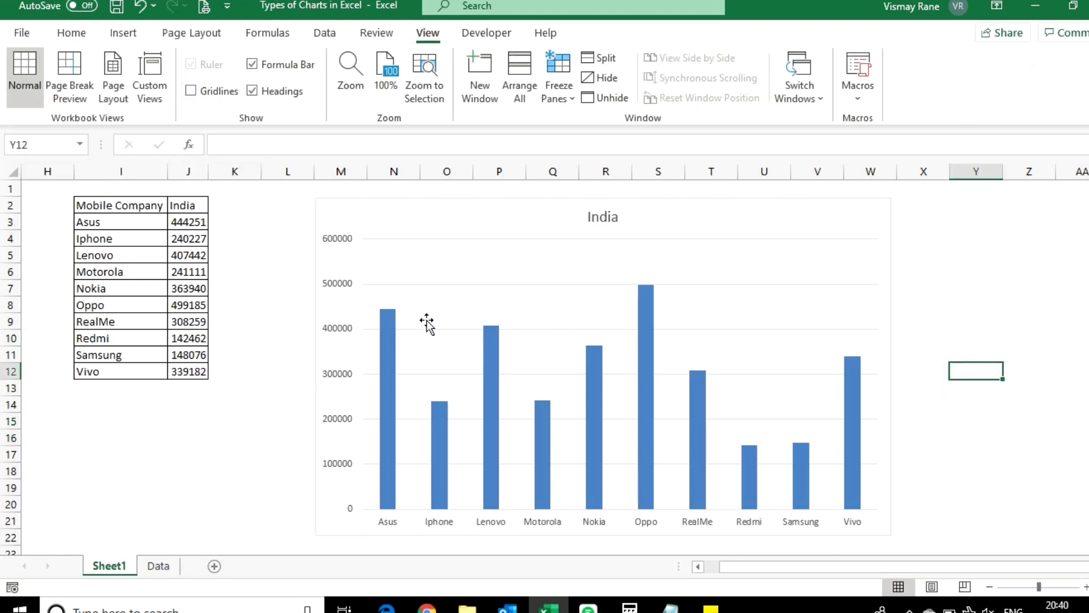
Step: Test the chart by choosing China in J2, and finish with the country set to USA
click(180, 206)
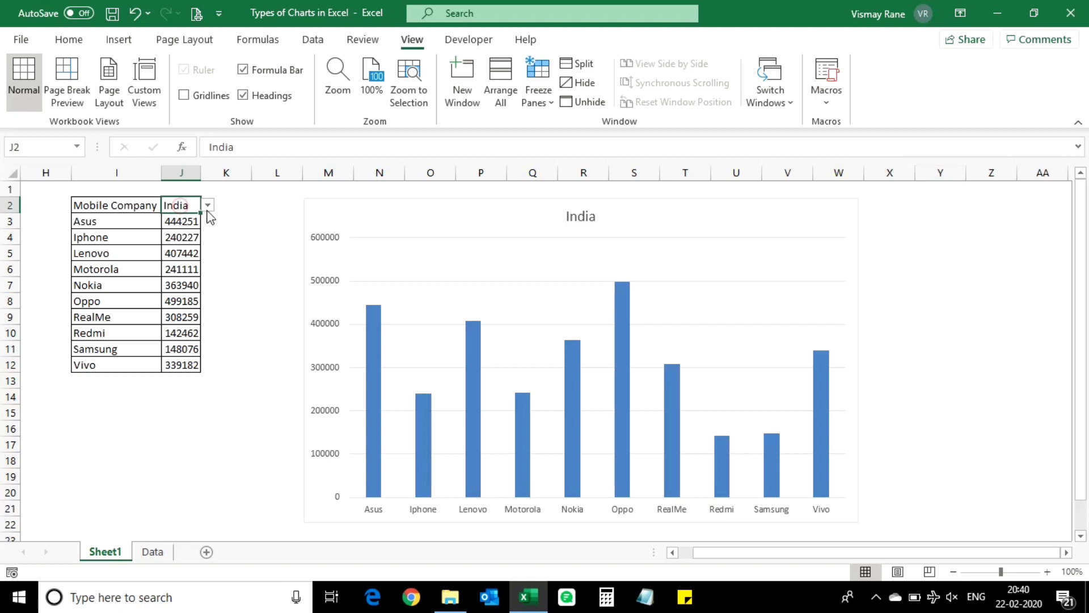
click(207, 205)
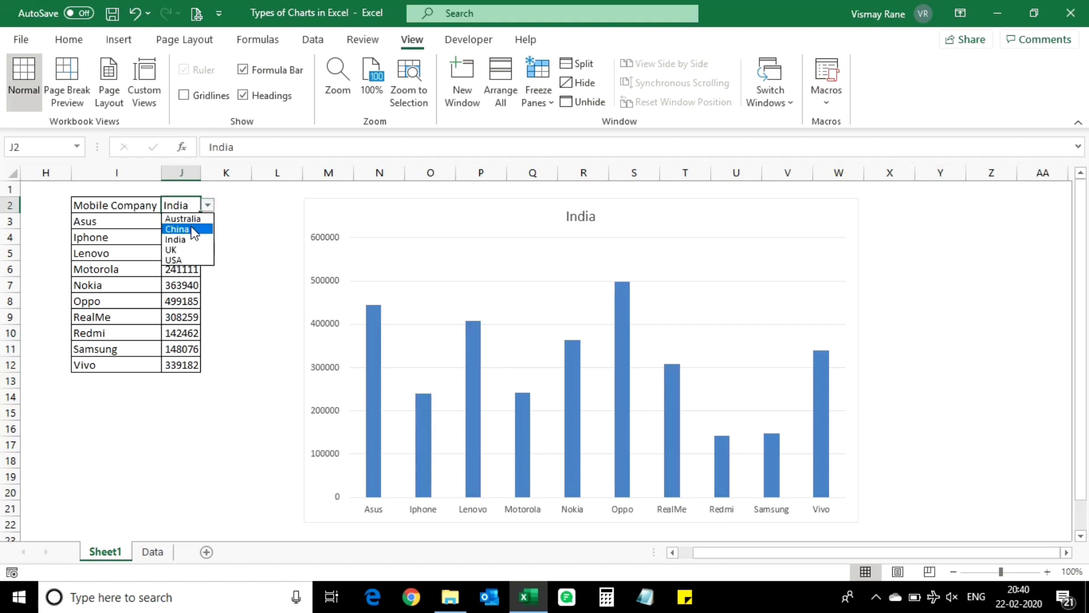
click(192, 229)
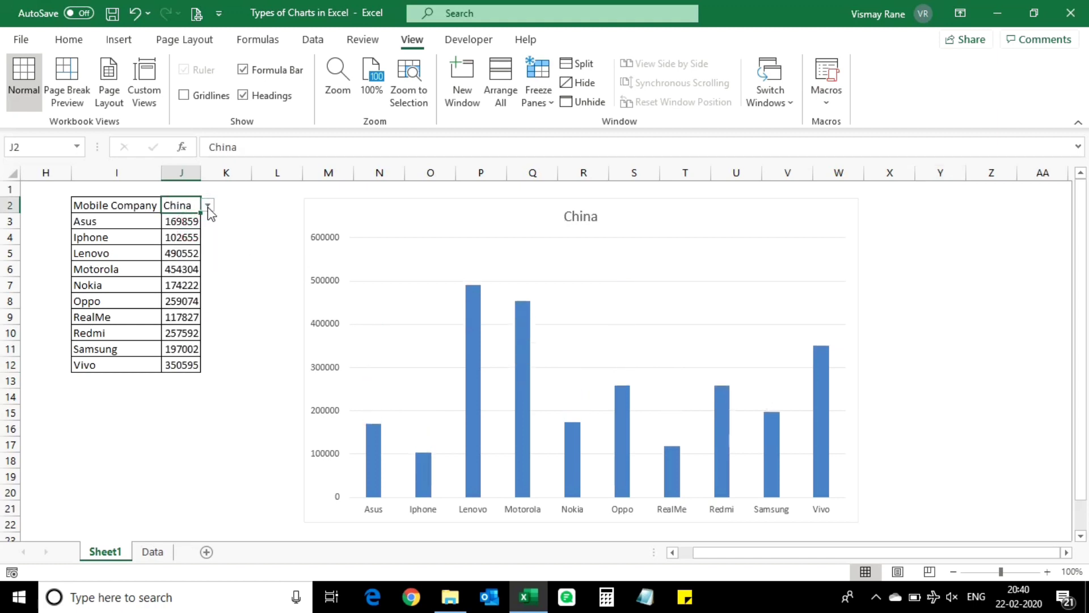
click(208, 205)
click(182, 261)
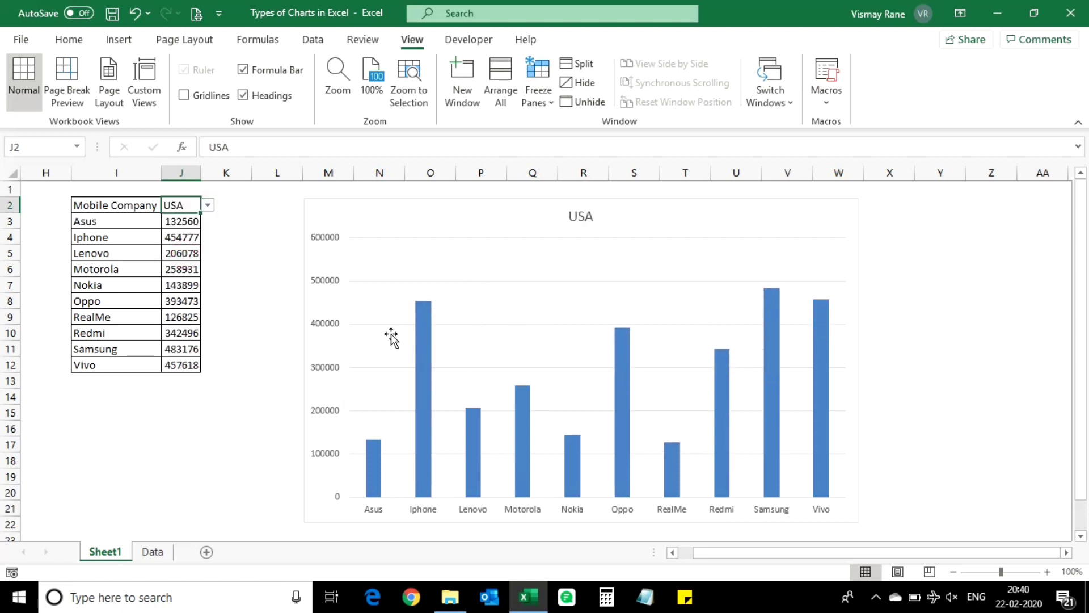
Step: Add data labels to the columns of the chart
click(421, 323)
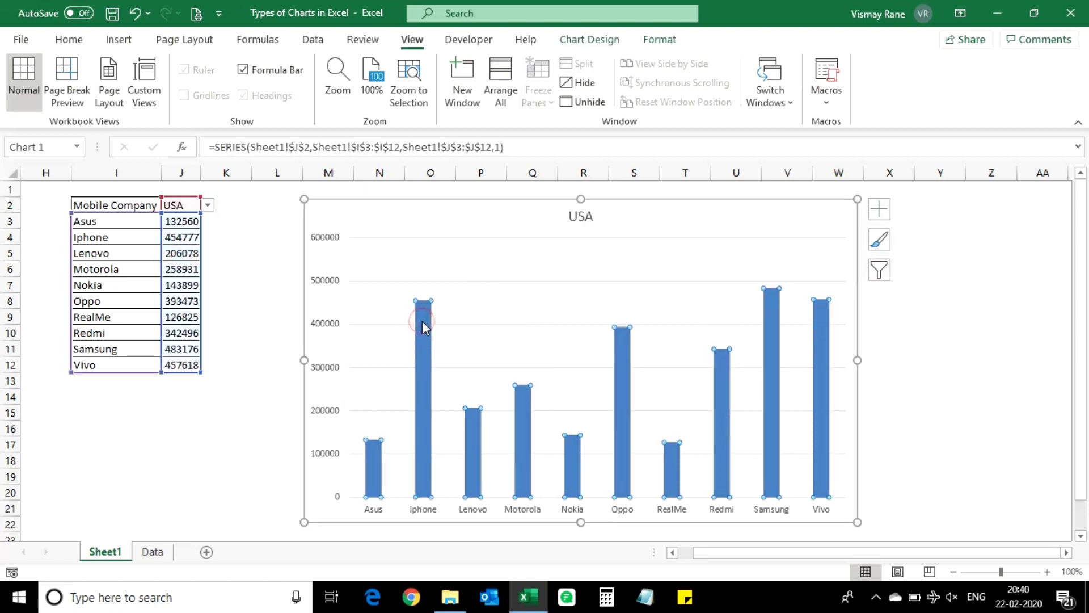
right_click(422, 322)
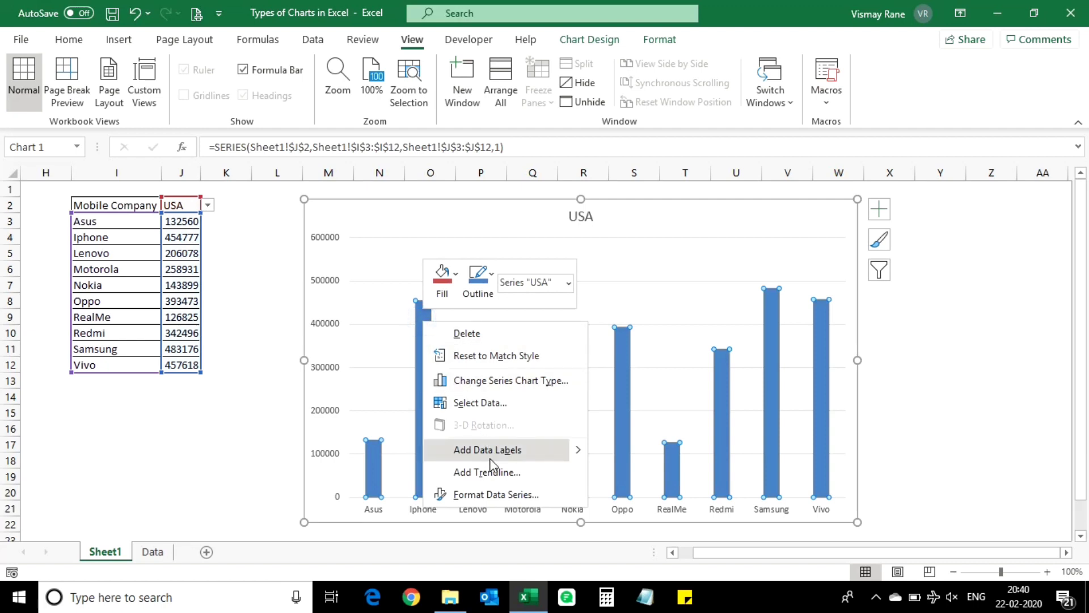
click(544, 450)
click(956, 345)
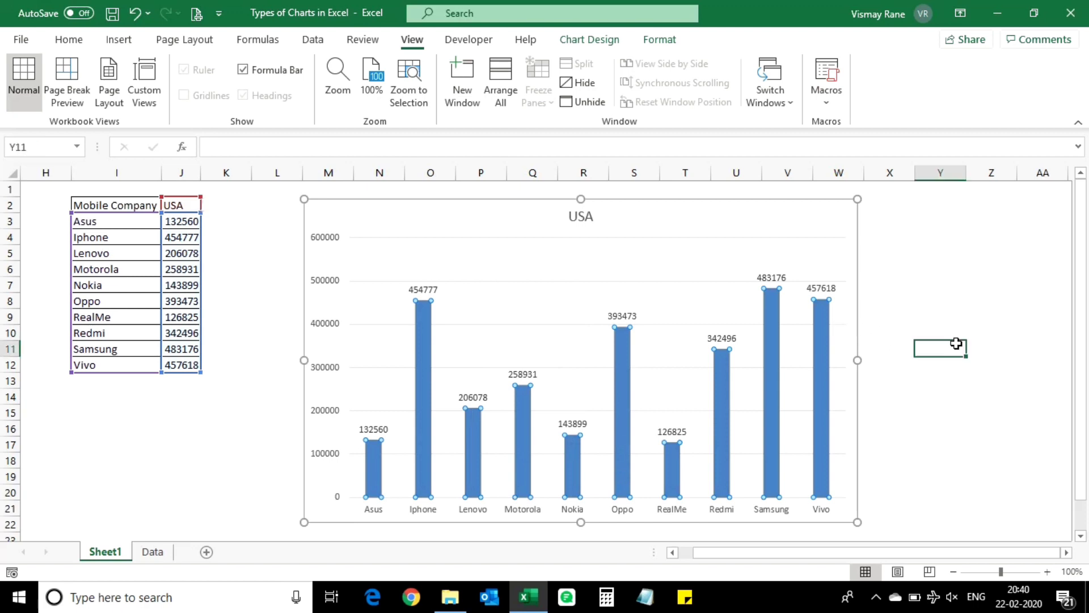
Step: Enter the formula ="Units Sold in "&J2 in cell I1, above the table, to build a dynamic title text
click(589, 221)
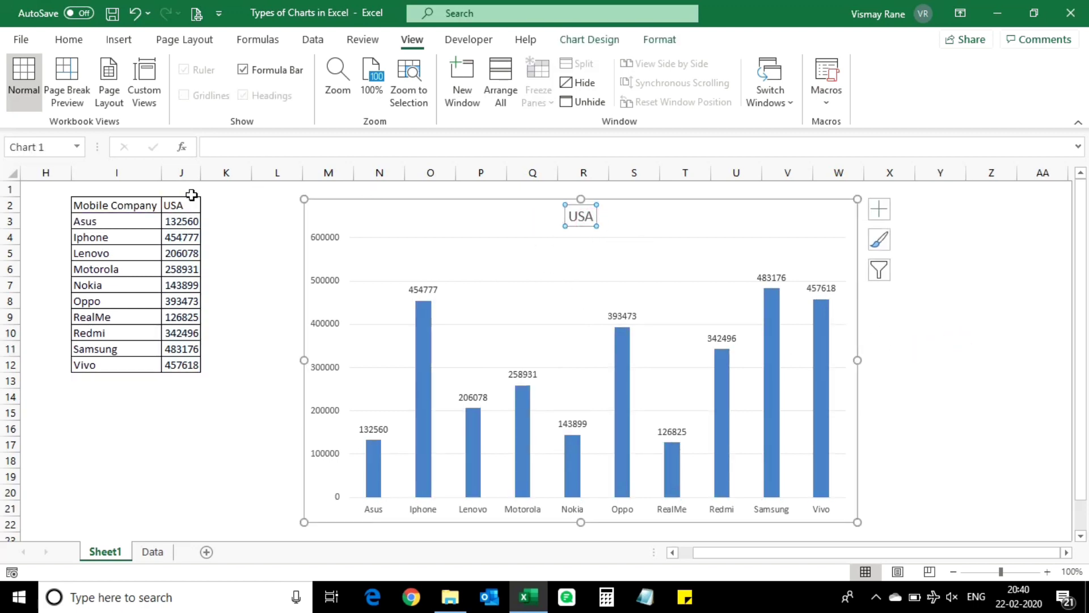
click(90, 195)
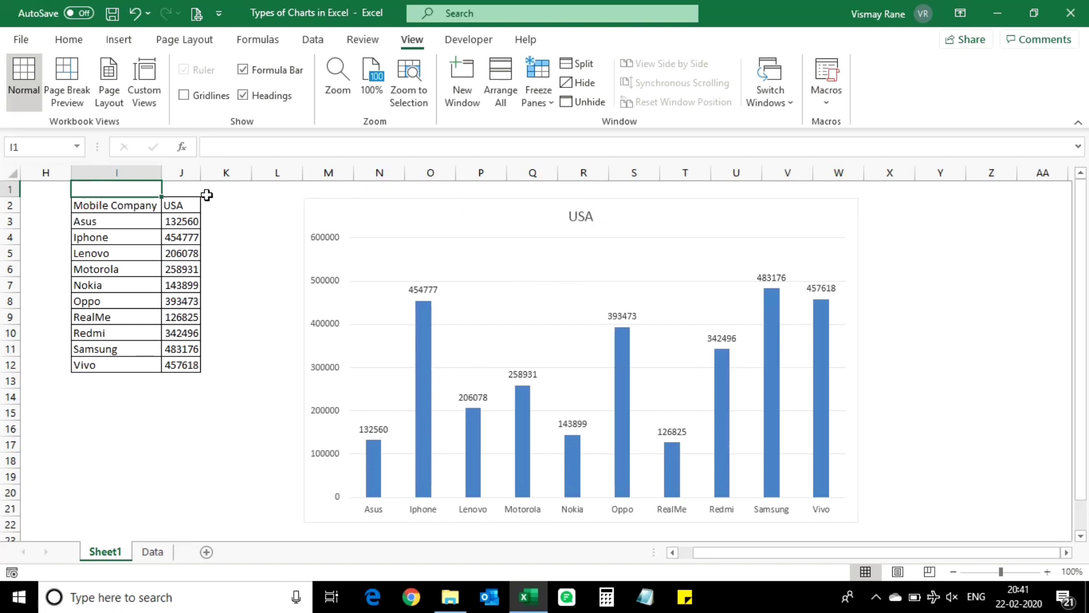
text(="Units Sold in "&)
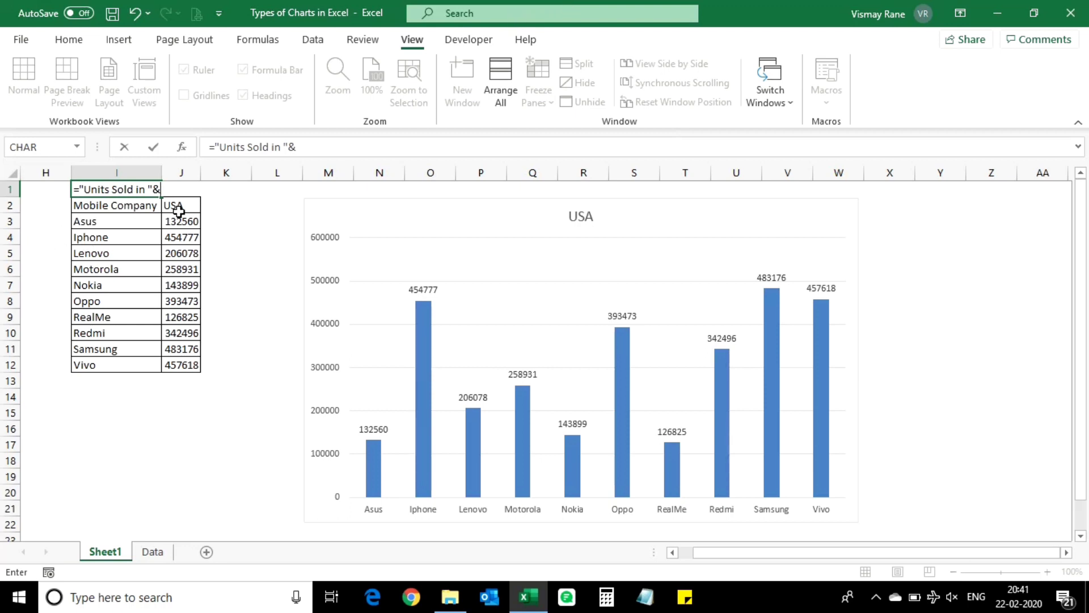
click(179, 211)
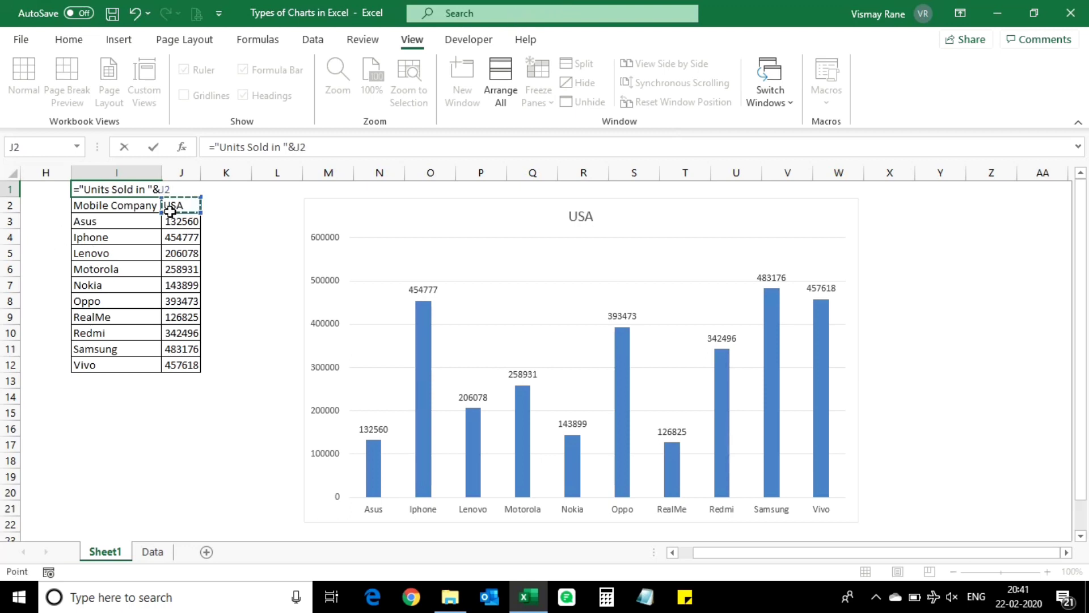
key(Return)
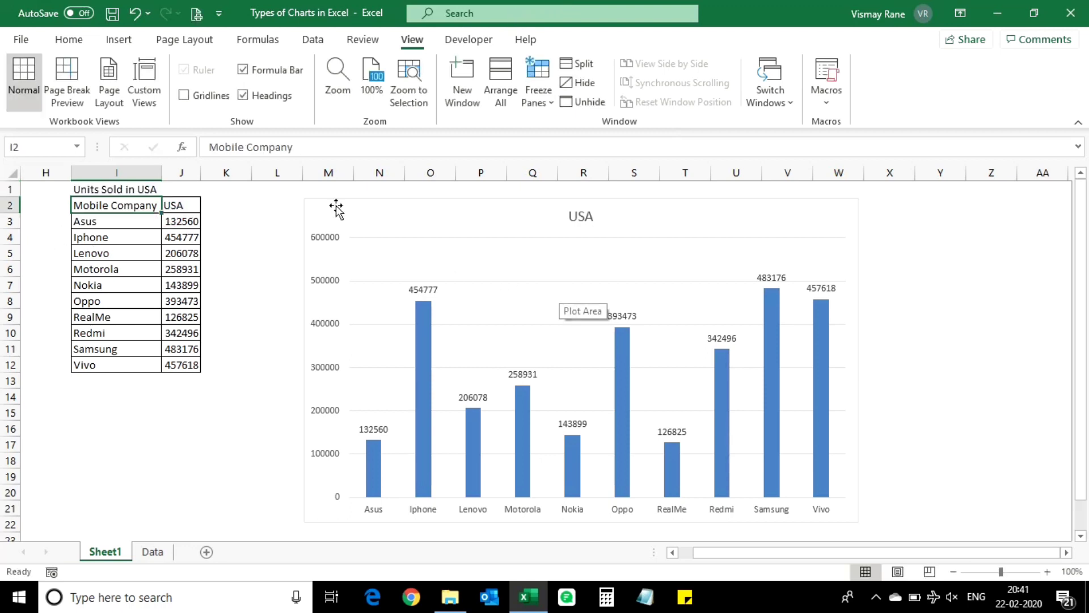
Step: Test the title formula by choosing India as the country in J2
click(190, 207)
click(209, 206)
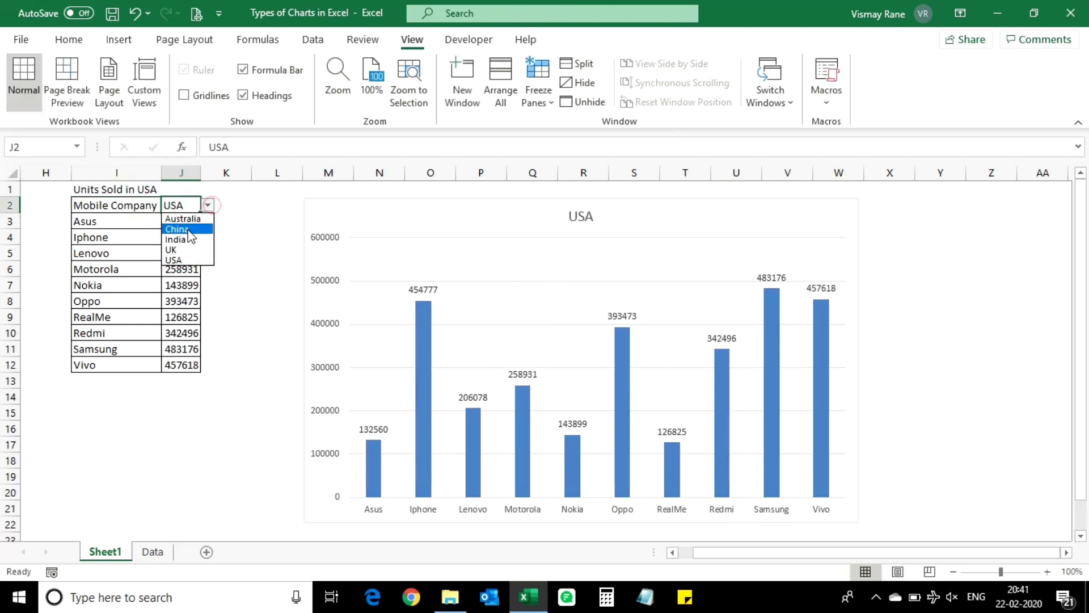
click(179, 241)
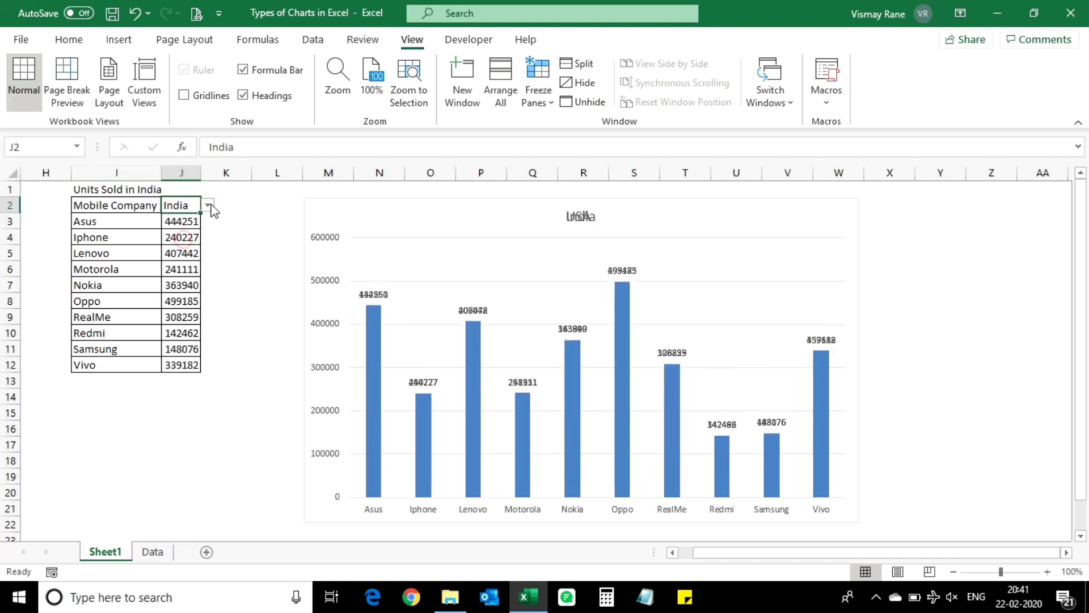
Step: Link the chart title to cell I1 with the reference =Sheet1!$I$1
click(111, 190)
click(575, 214)
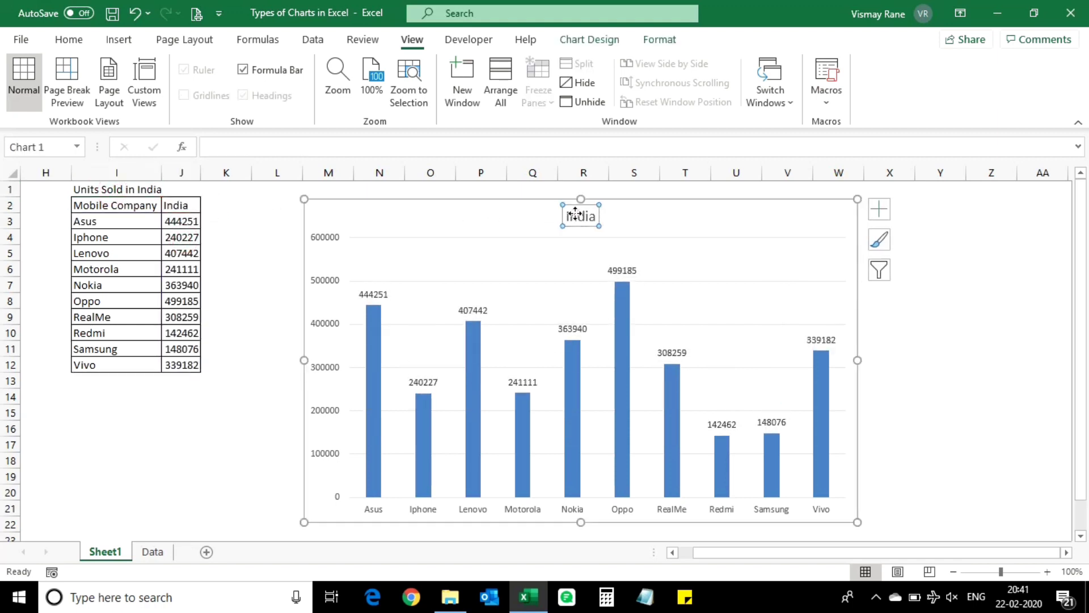
text(=)
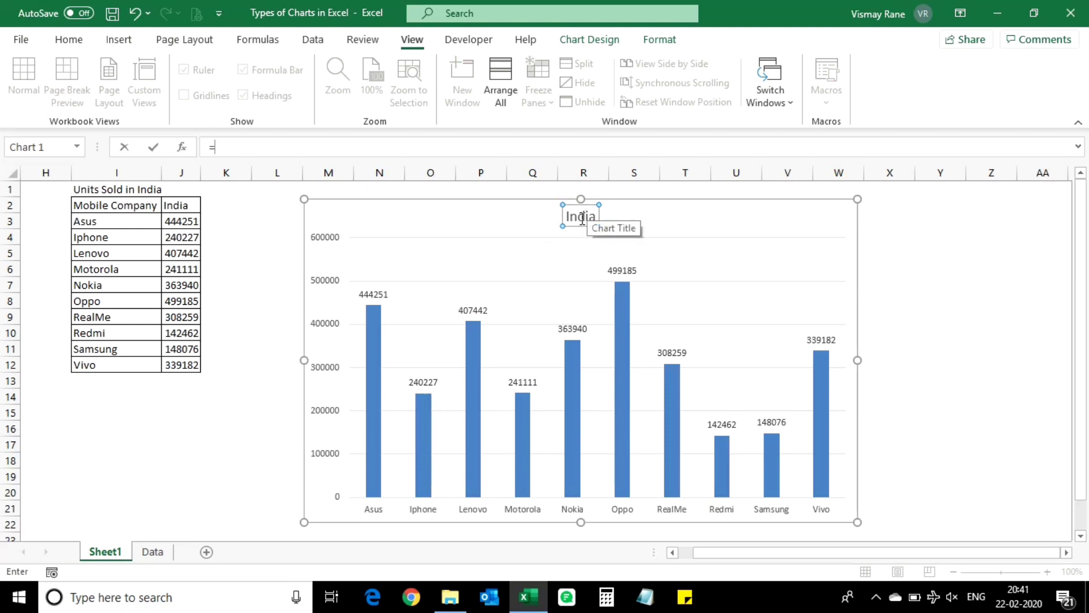
click(97, 189)
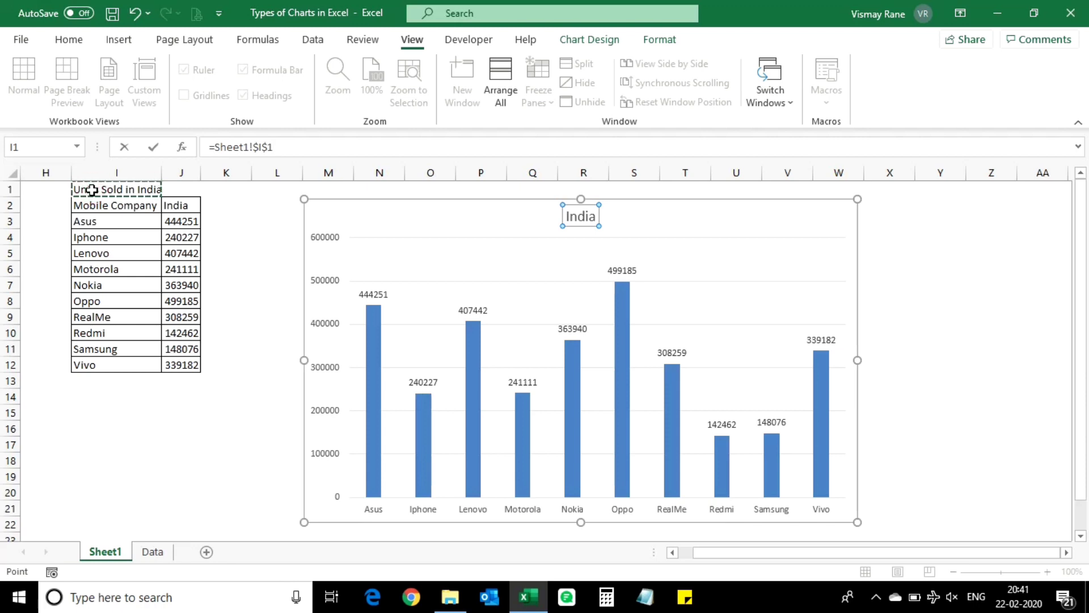
key(Return)
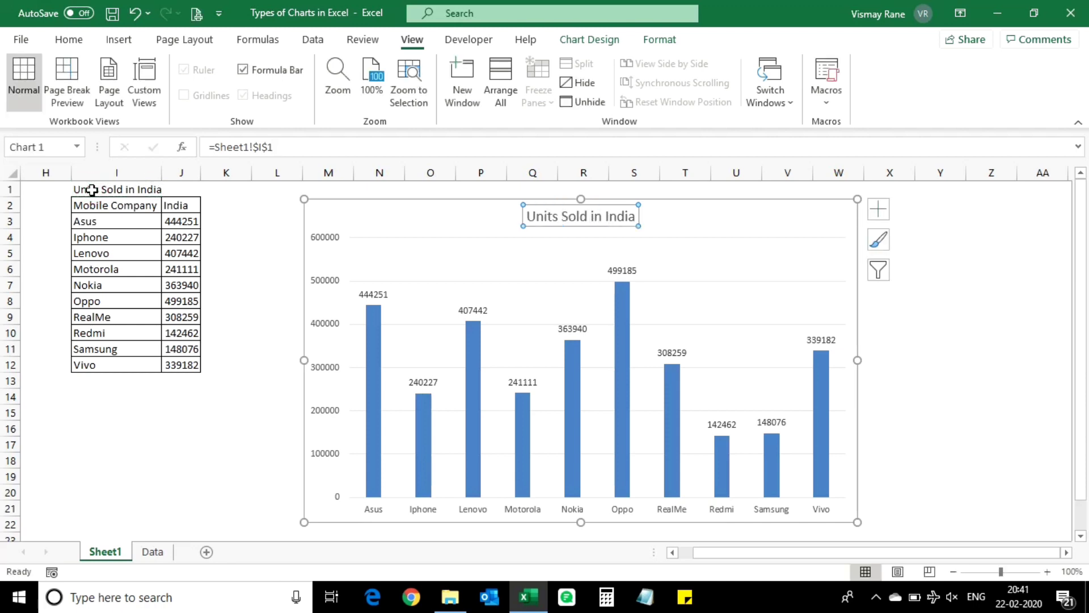
Step: Test the linked chart title by choosing Australia in J2, and finish with the country set to China
click(138, 195)
click(196, 205)
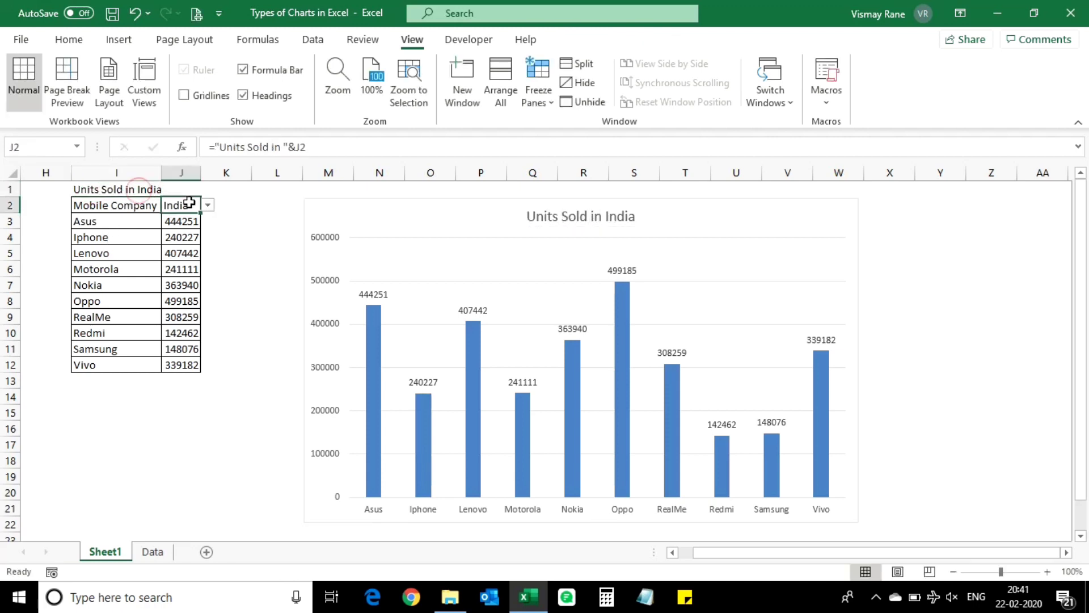
click(209, 206)
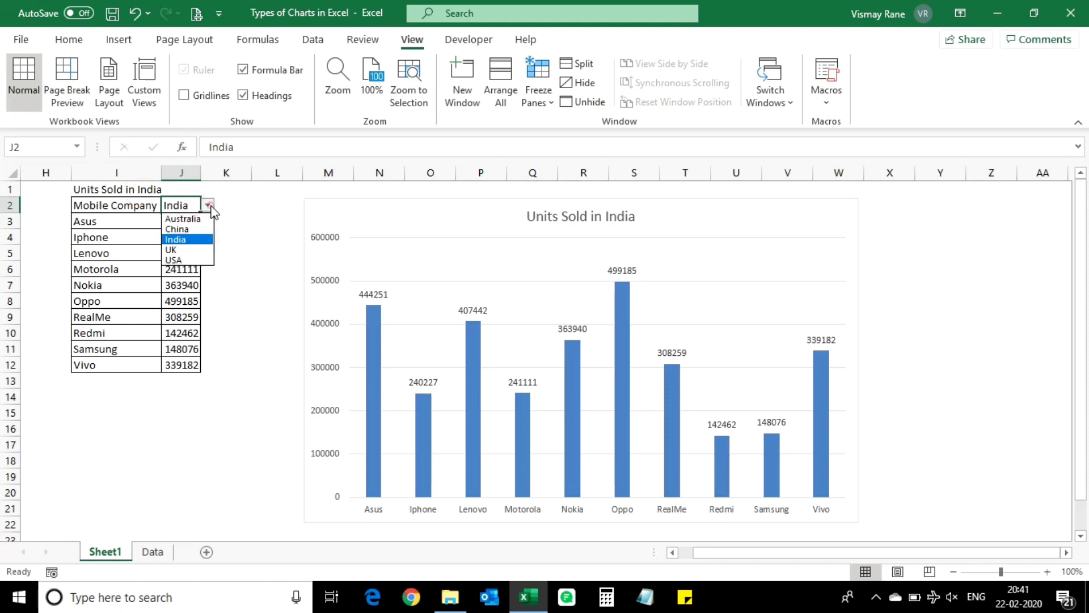
click(181, 218)
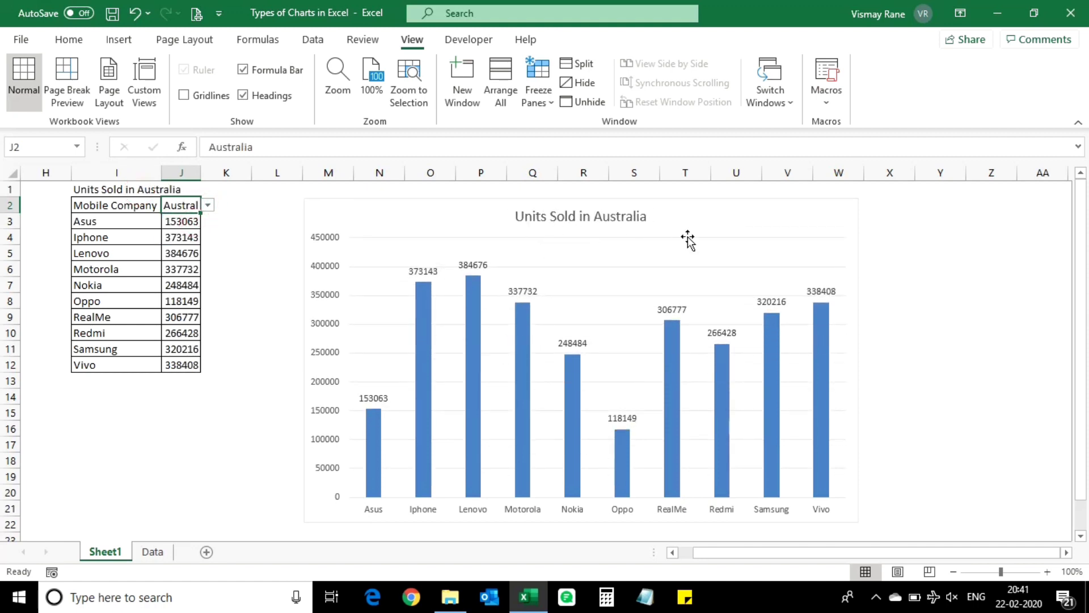
click(208, 205)
click(180, 231)
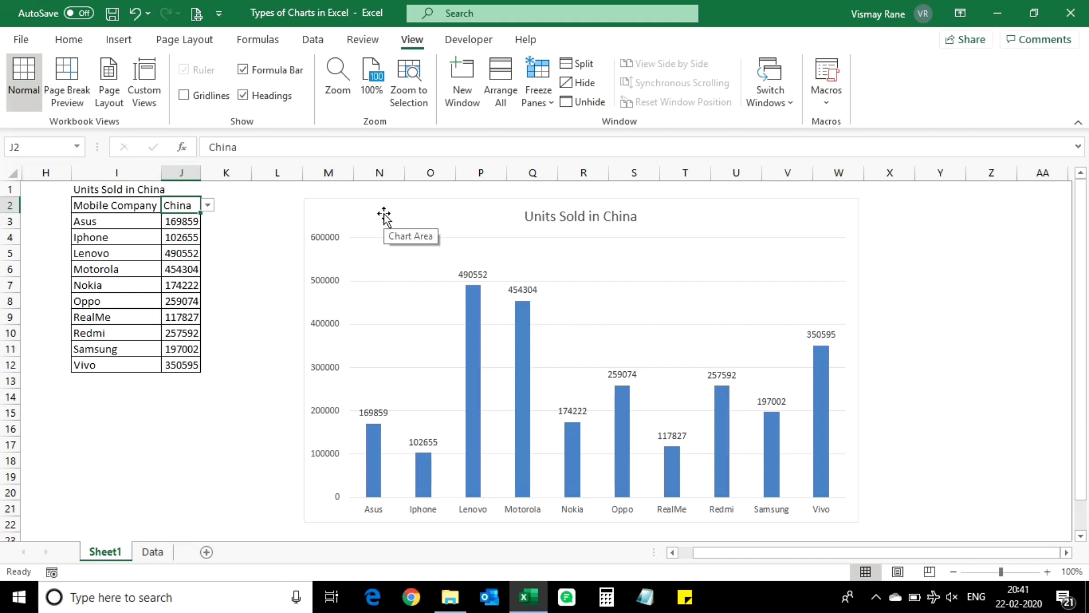
Step: Add the heading Average in K2 and enter =AVERAGE(J3:J12) in K3
click(226, 207)
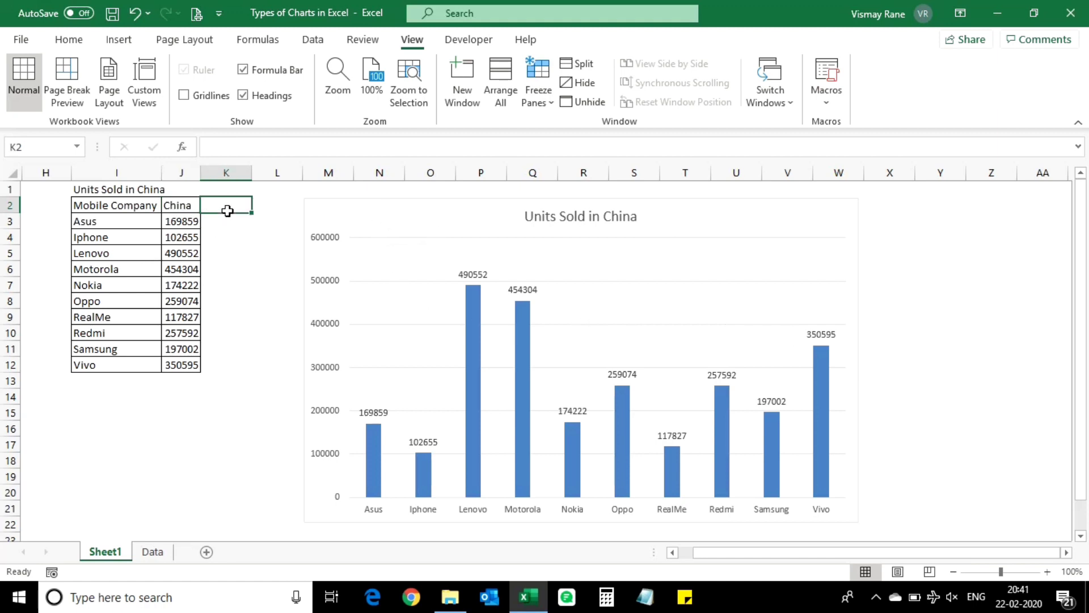
text(Avera)
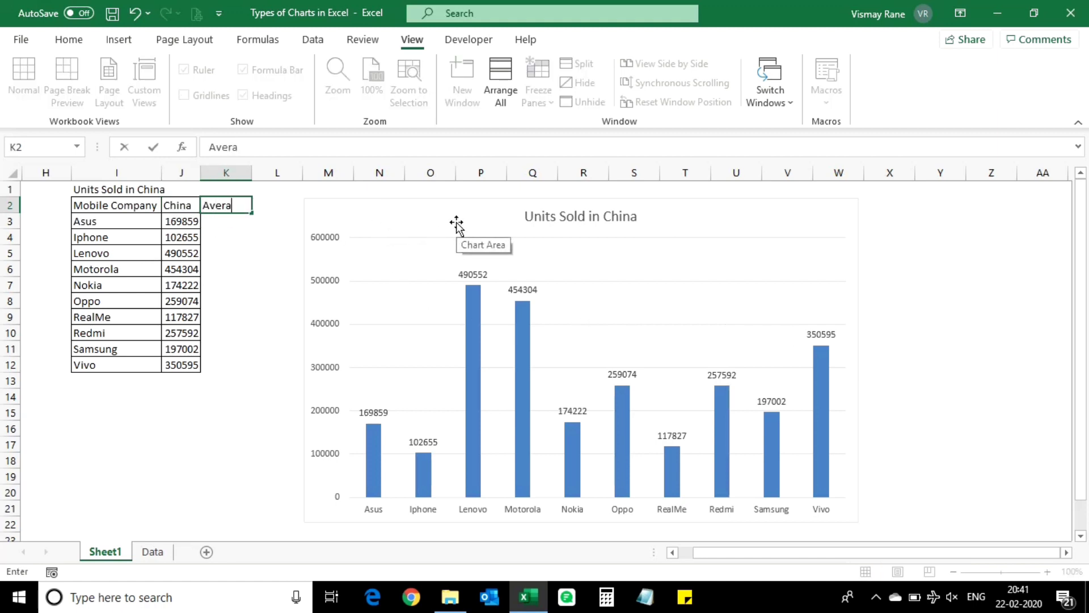
text(ge)
key(Return)
text(=)
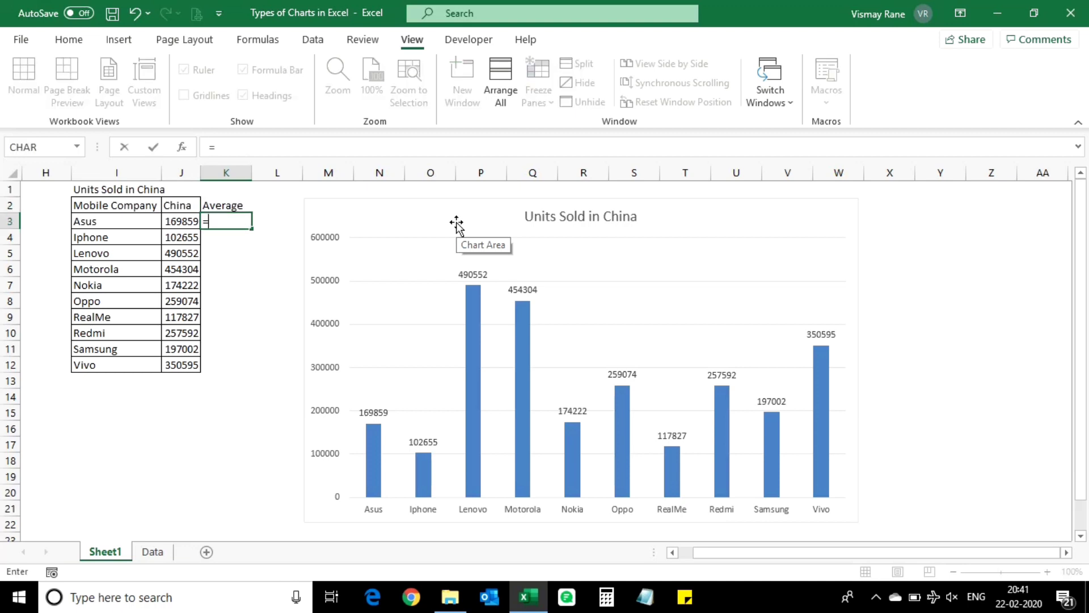
text(Av)
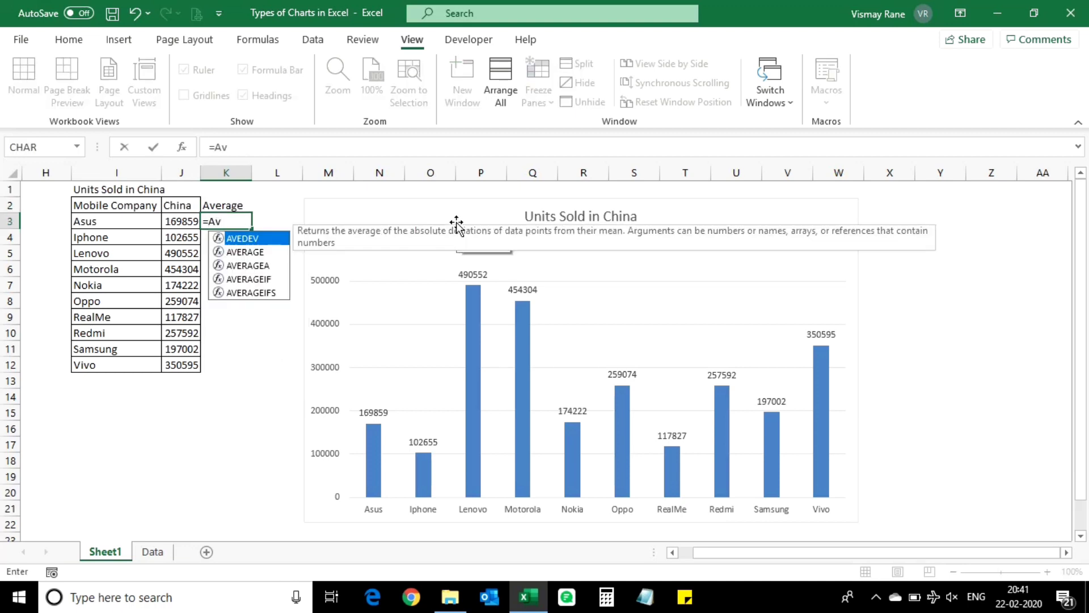
key(Down)
key(Tab)
drag(182, 222, 182, 361)
key(Return)
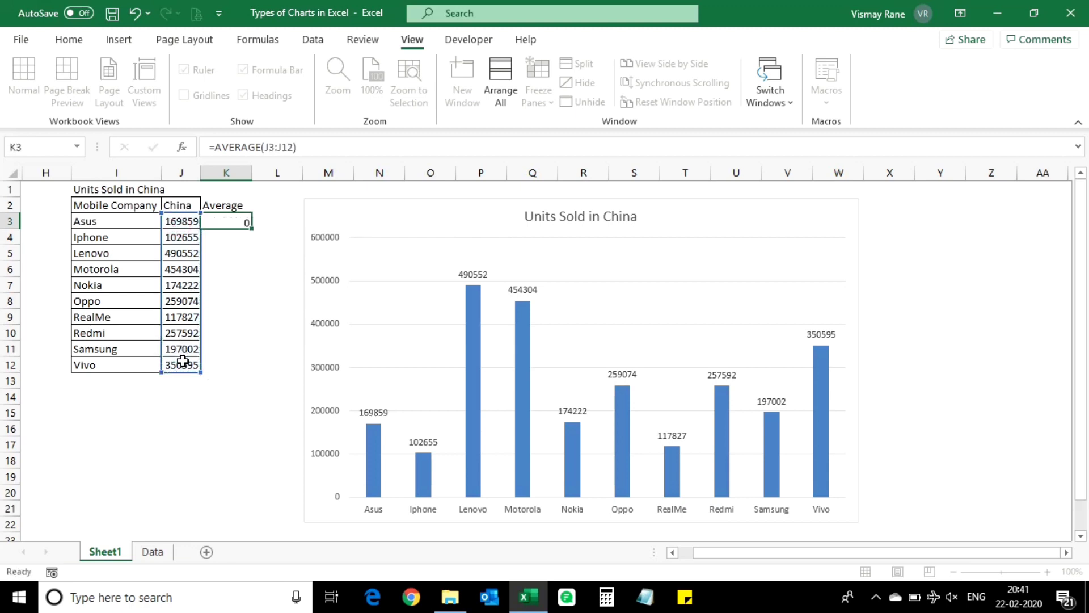
Step: Copy the average formula from K3 down the column to K12, and clear the copy selection
key(Up)
key(ctrl+c)
key(Left)
key(ctrl+Down)
key(Right)
key(ctrl+shift+Up)
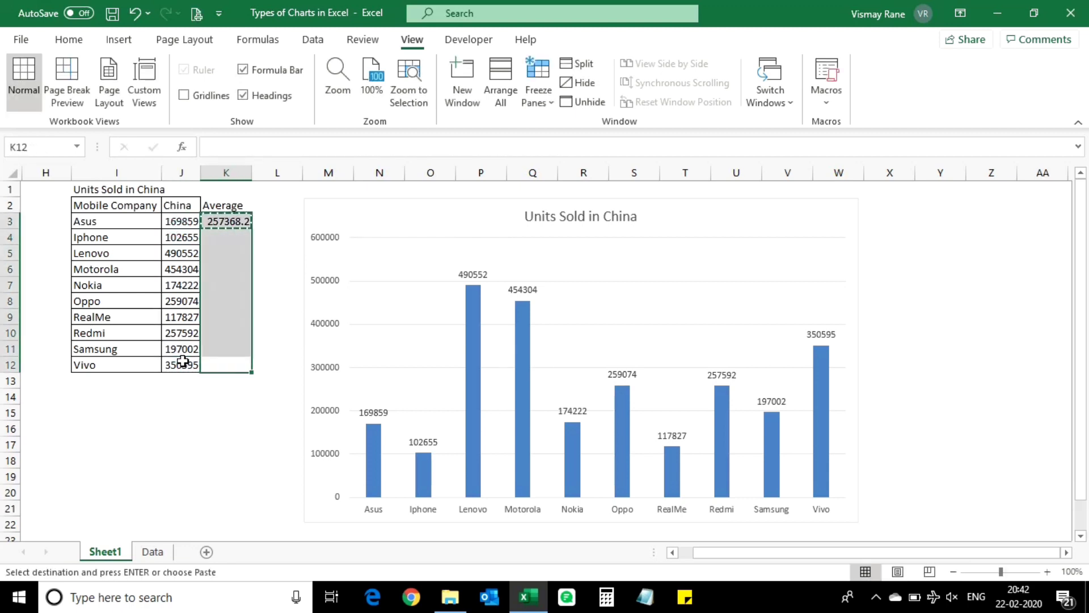
key(ctrl+v)
key(Up)
key(Up)
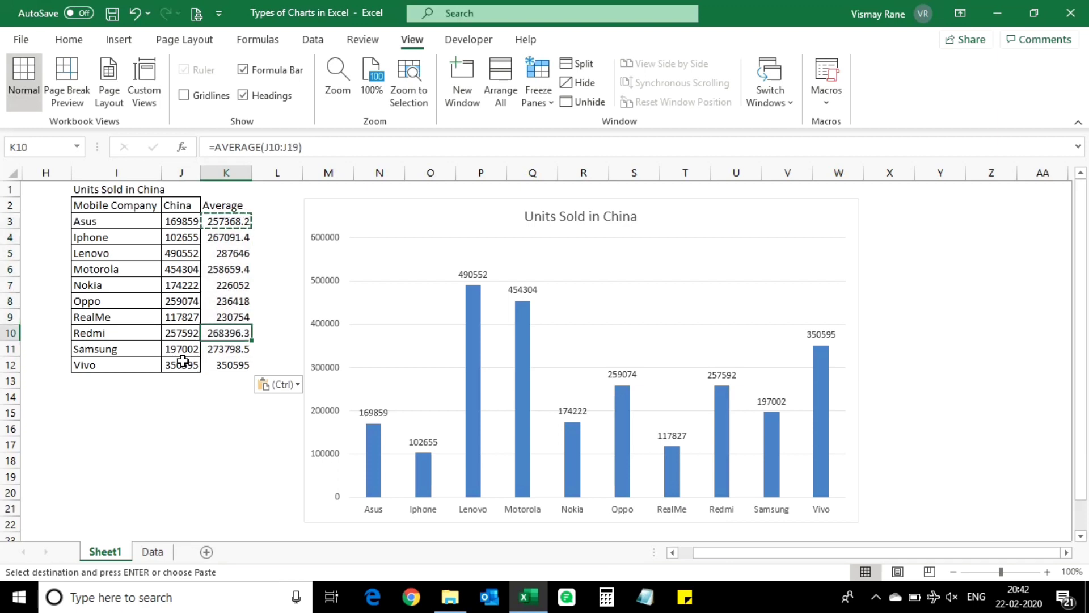
key(Up)
key(Up)
key(Up)
key(Escape)
Step: Apply all borders to the table range I2:K12 so that the Average column is outlined too
key(Up)
key(Up)
key(Up)
key(Up)
key(Up)
key(ctrl+shift+Left)
key(ctrl+shift+Down)
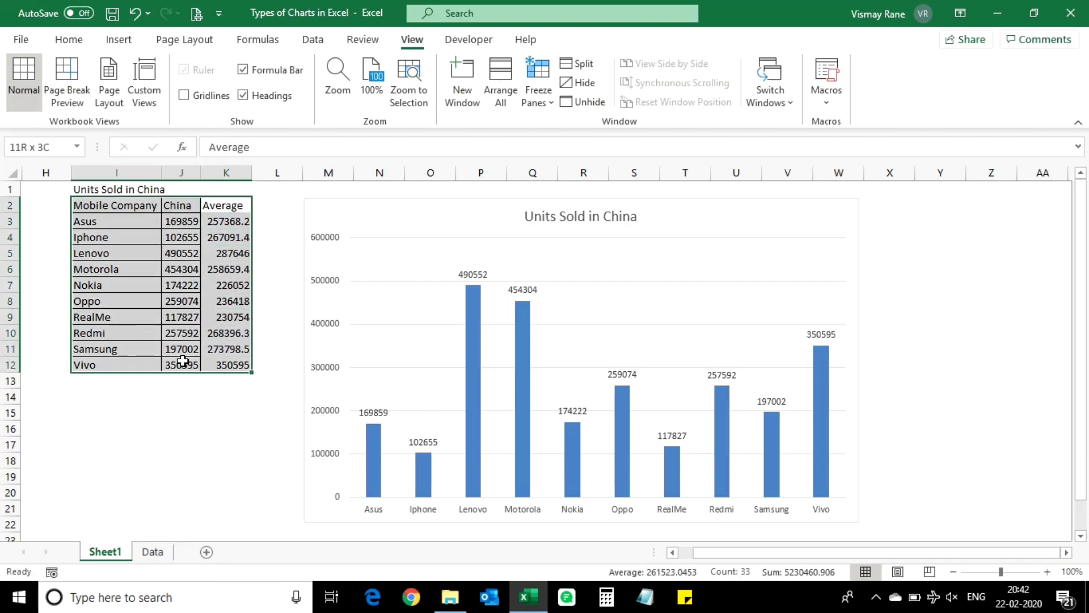
click(69, 39)
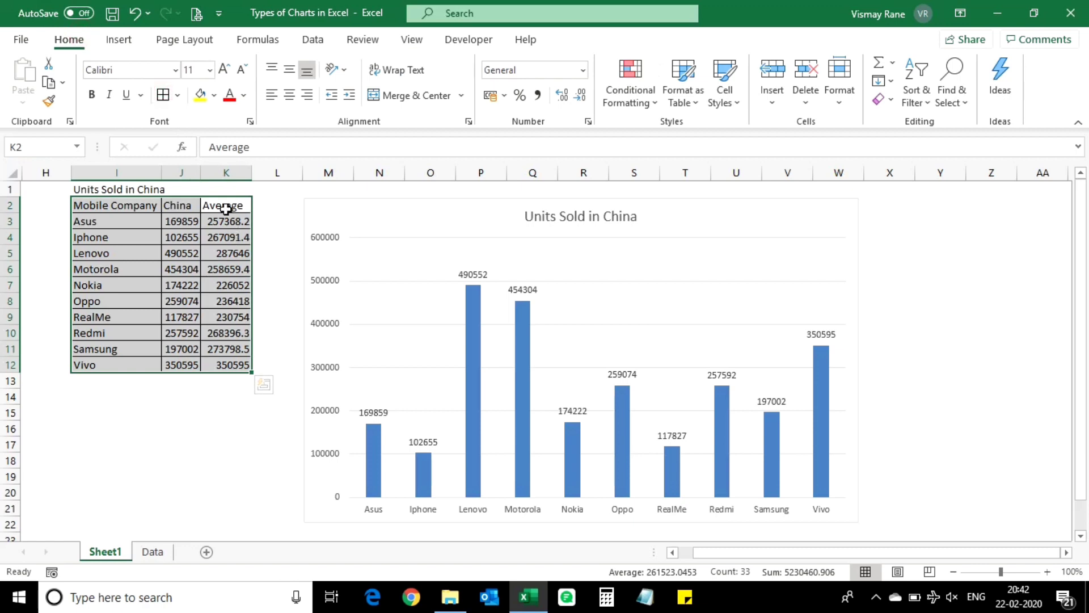
key(Down)
key(Down)
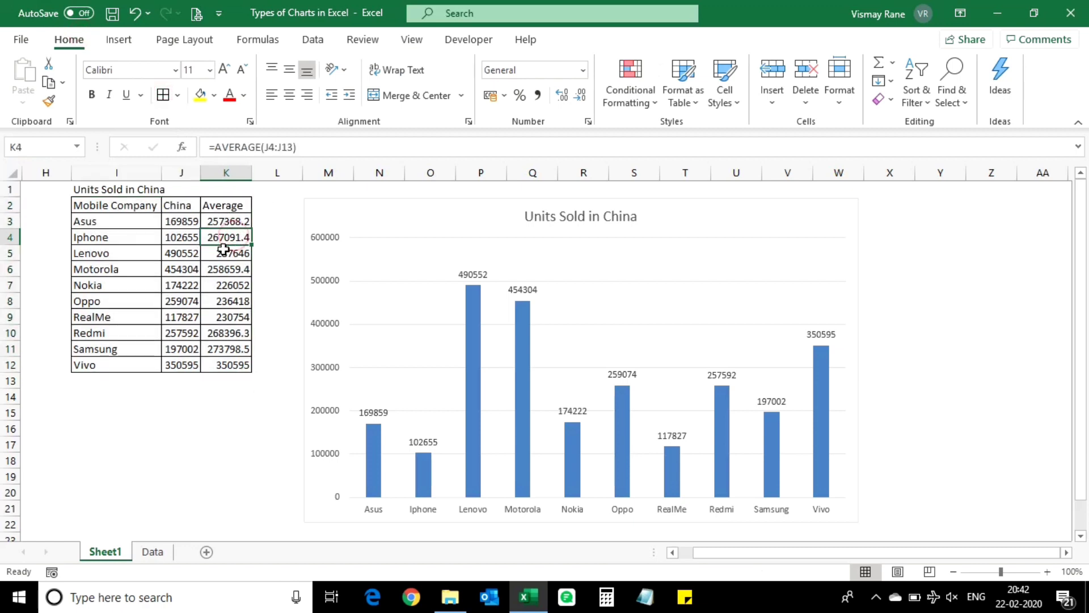
Step: Extend the chart's data range to I2:K12 so that it includes the Average column
click(400, 213)
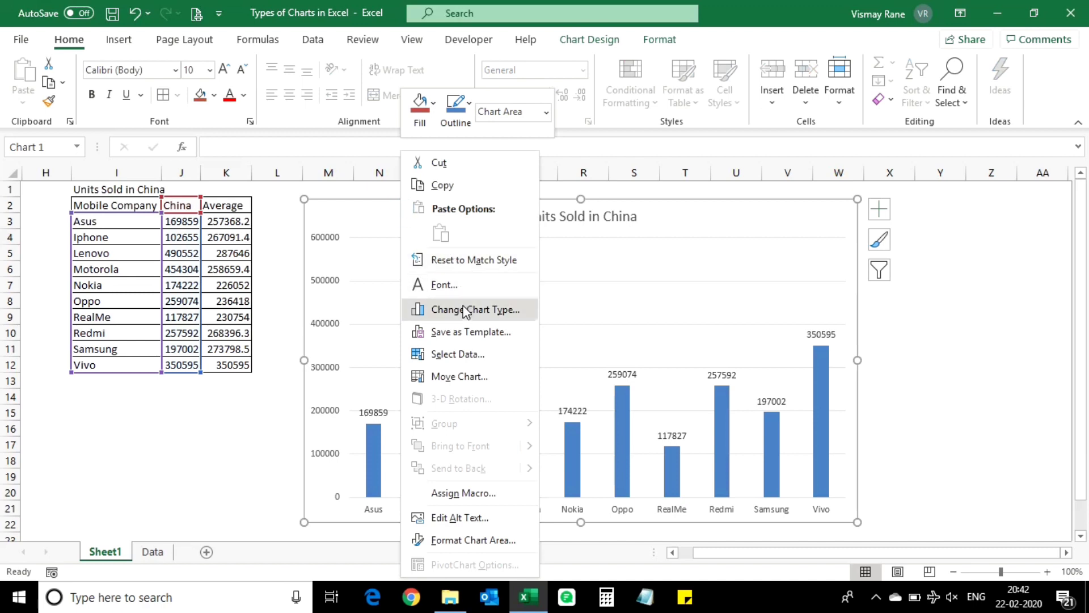
click(460, 352)
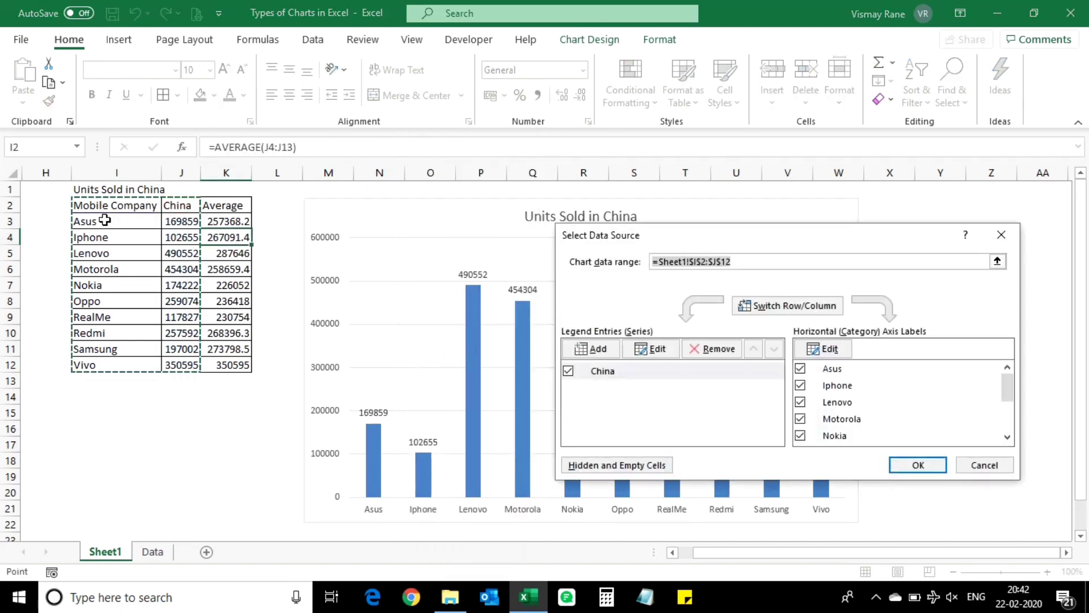
drag(113, 206, 250, 365)
click(917, 465)
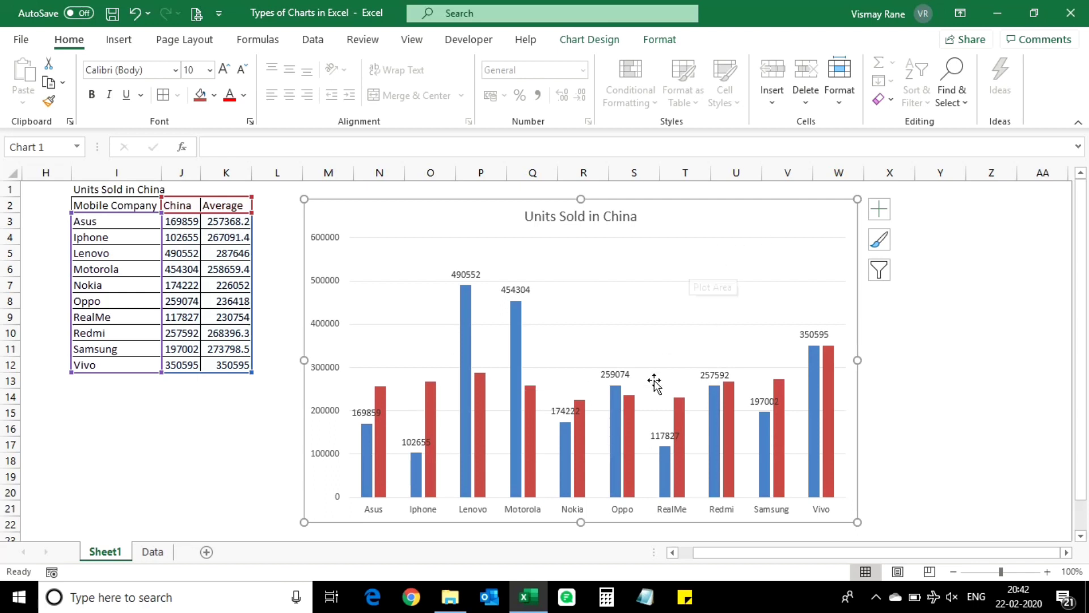
Step: Change the chart type of the Average series to Line, keeping the China series as Clustered Column
click(633, 417)
right_click(633, 418)
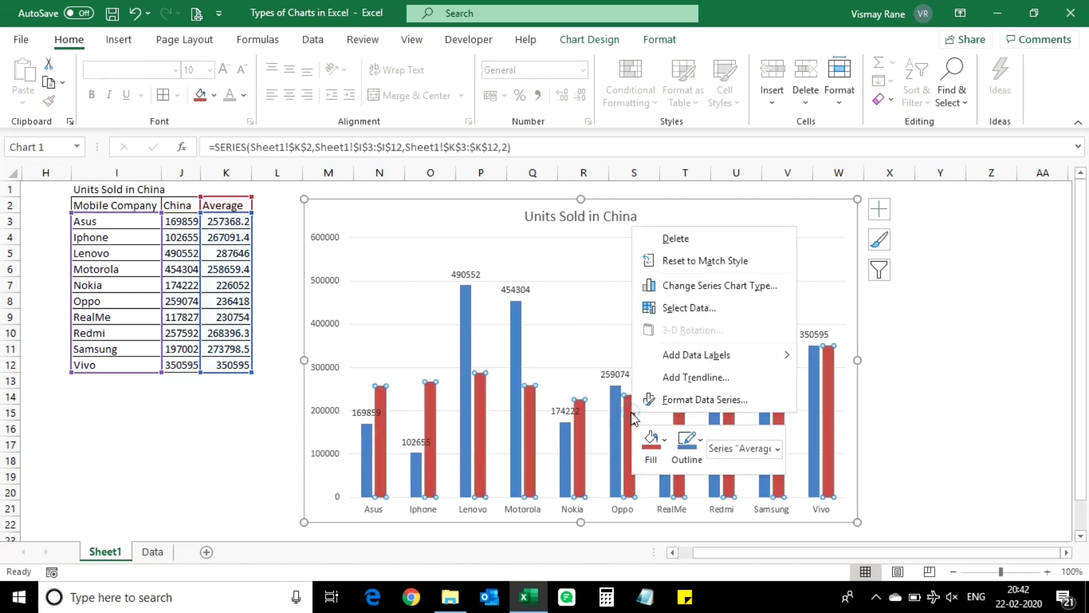
click(727, 284)
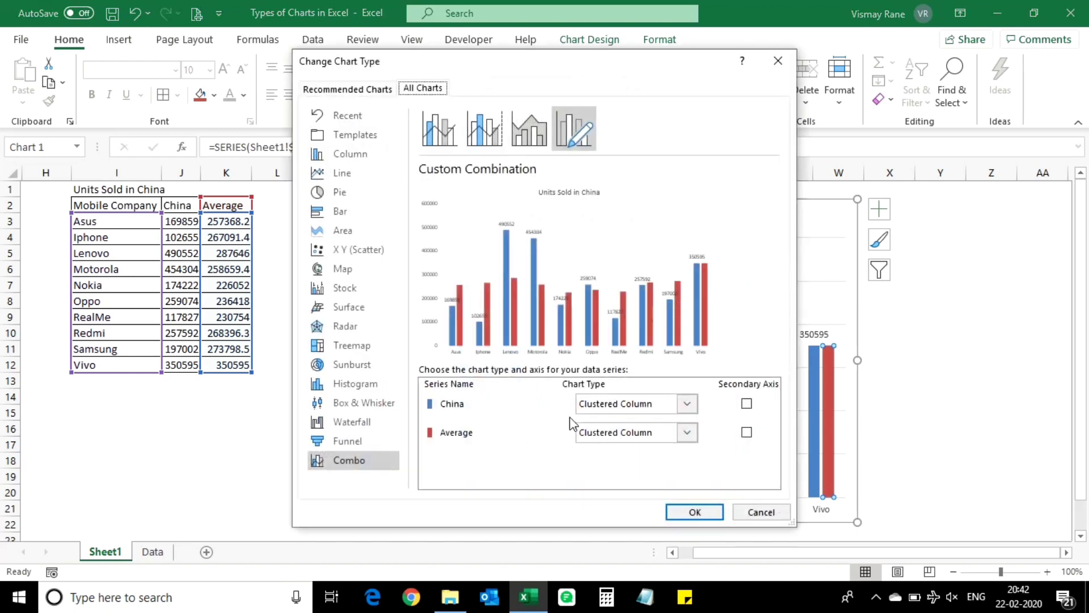
click(692, 431)
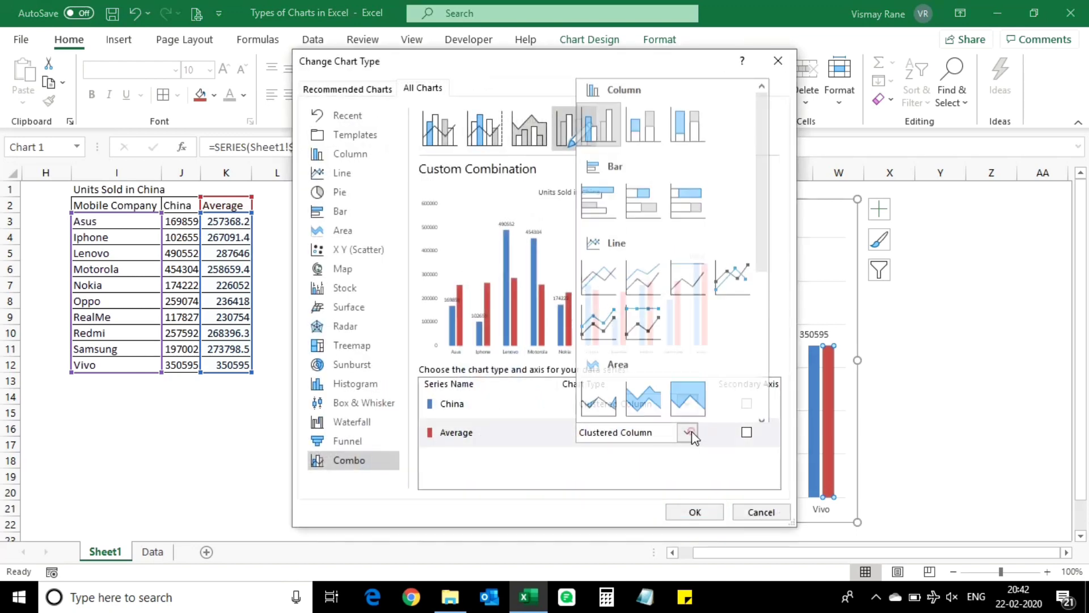
click(591, 279)
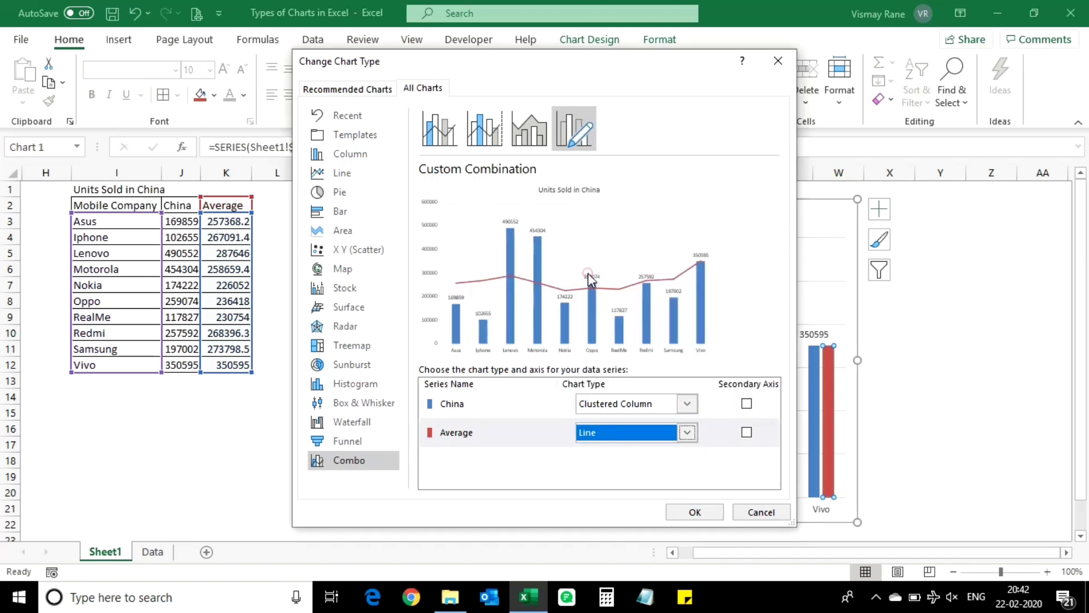
click(696, 512)
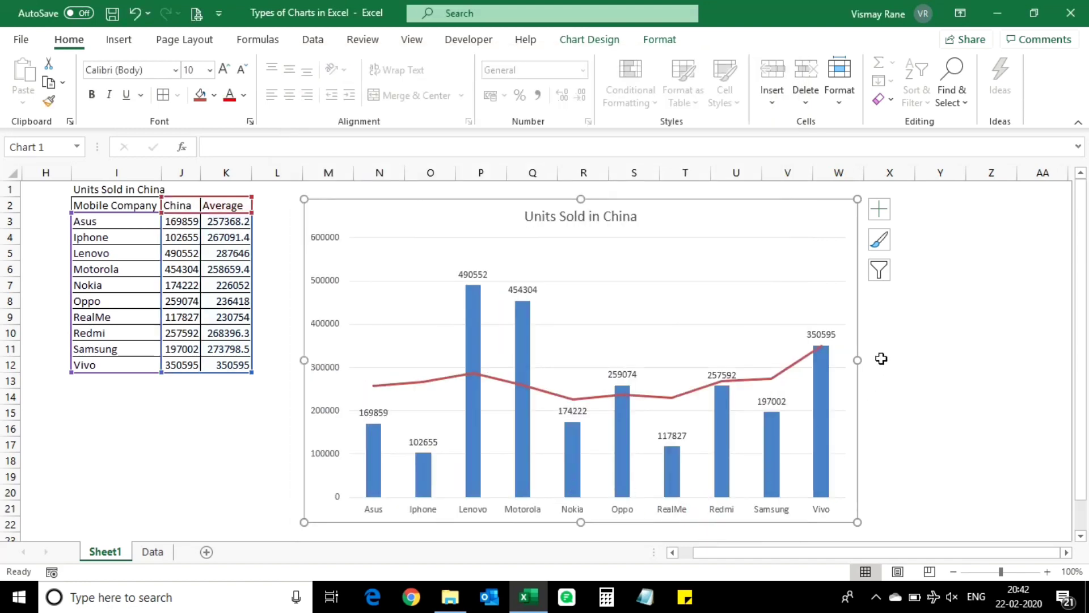
Step: Make both references in K3's average formula absolute so that it reads =AVERAGE($J$3:$J$12)
click(229, 237)
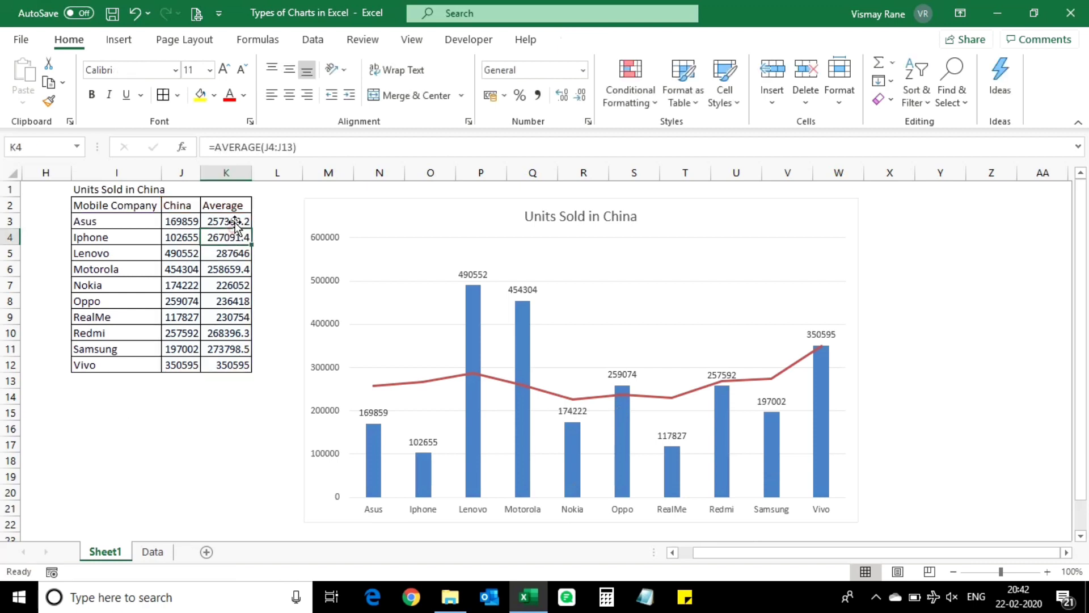
click(235, 221)
click(273, 147)
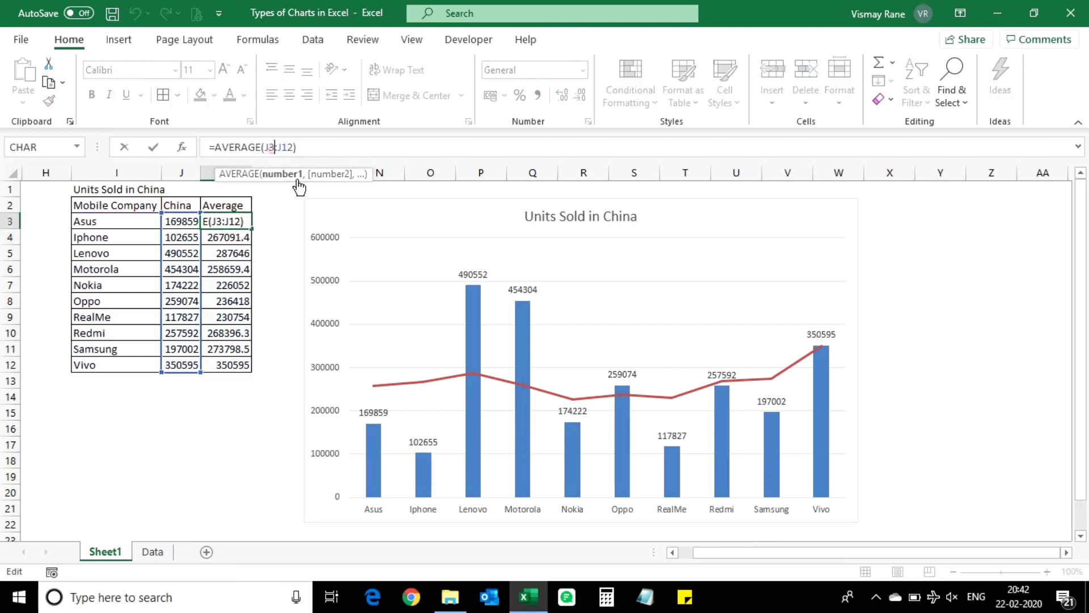
key(F4)
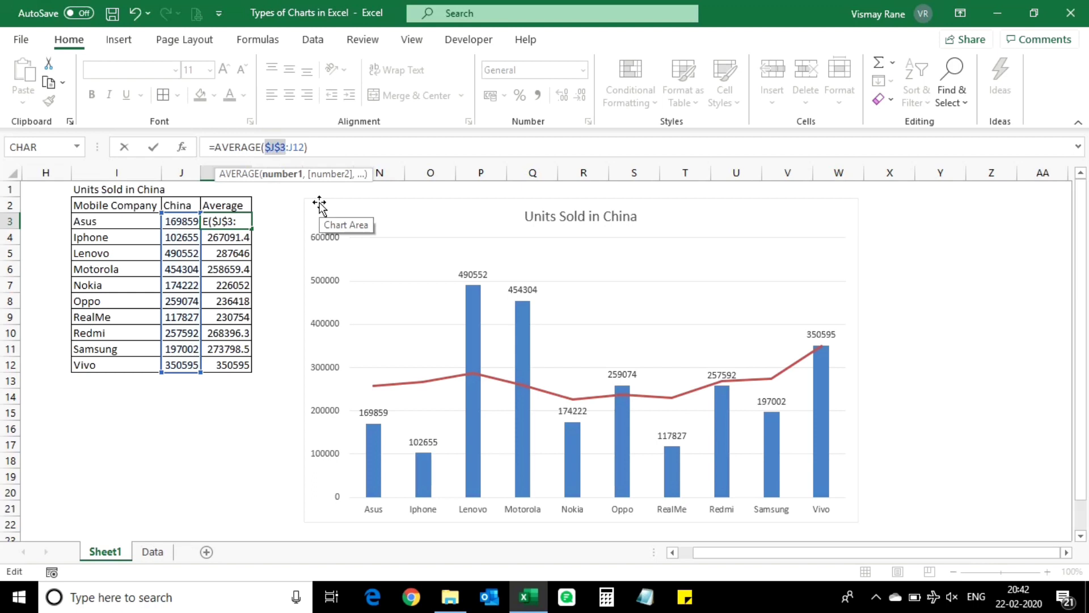
click(299, 147)
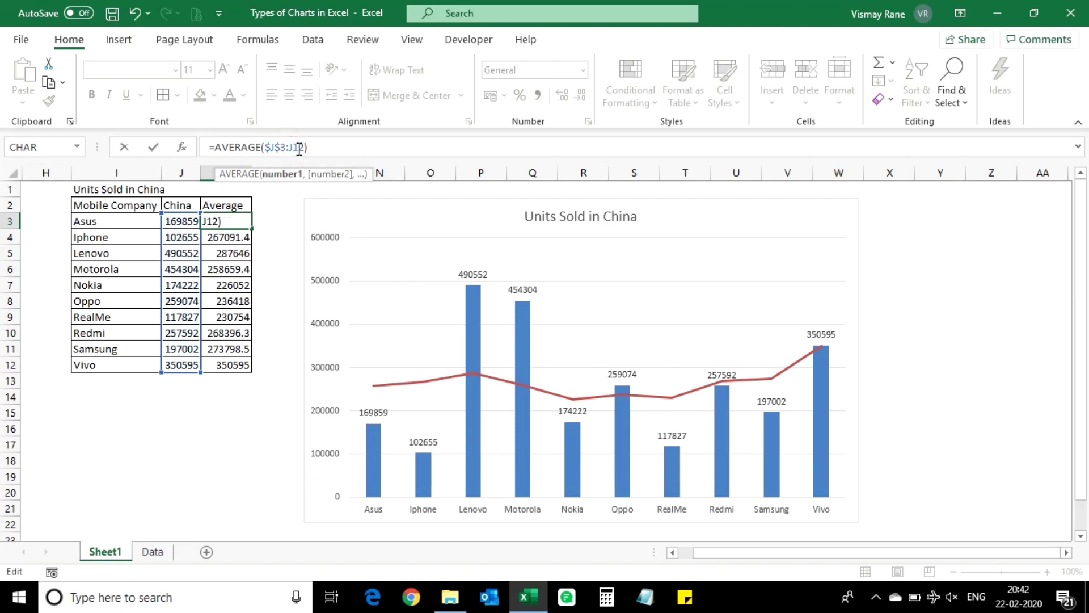
text(4)
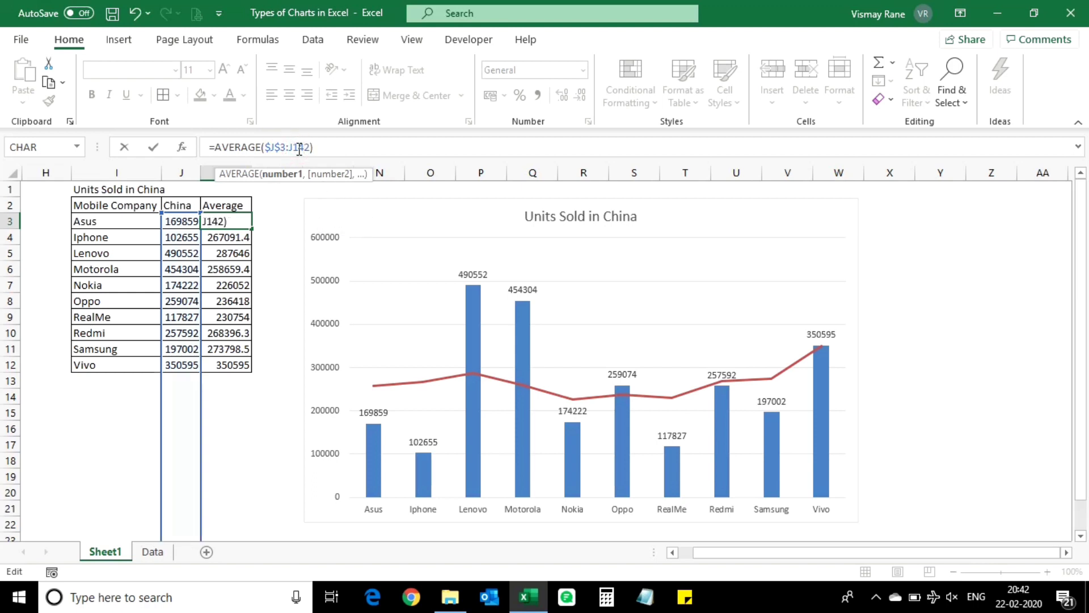
key(BackSpace)
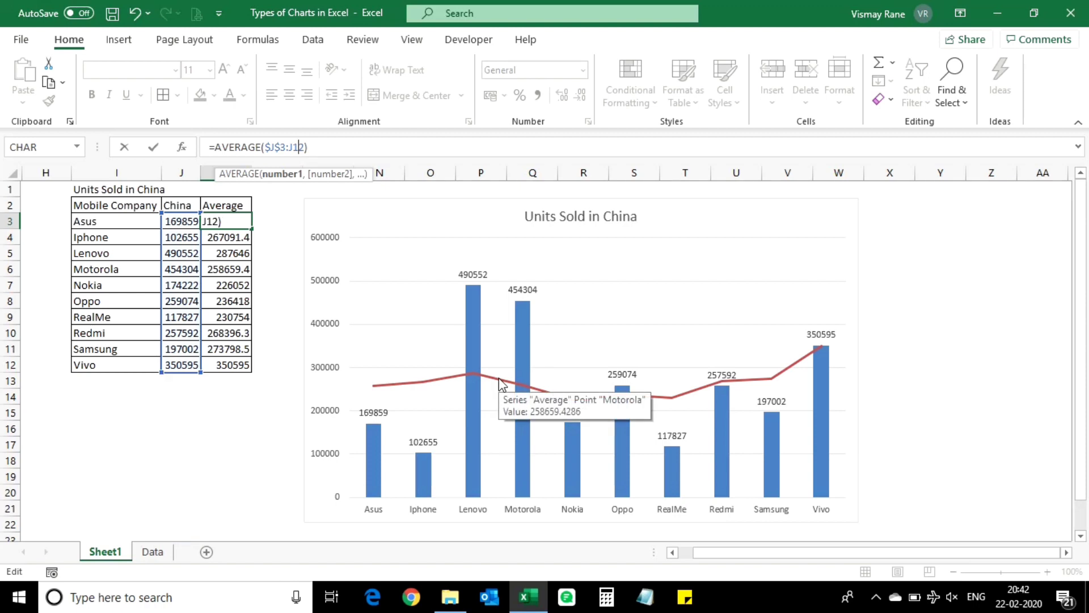
key(F4)
key(Return)
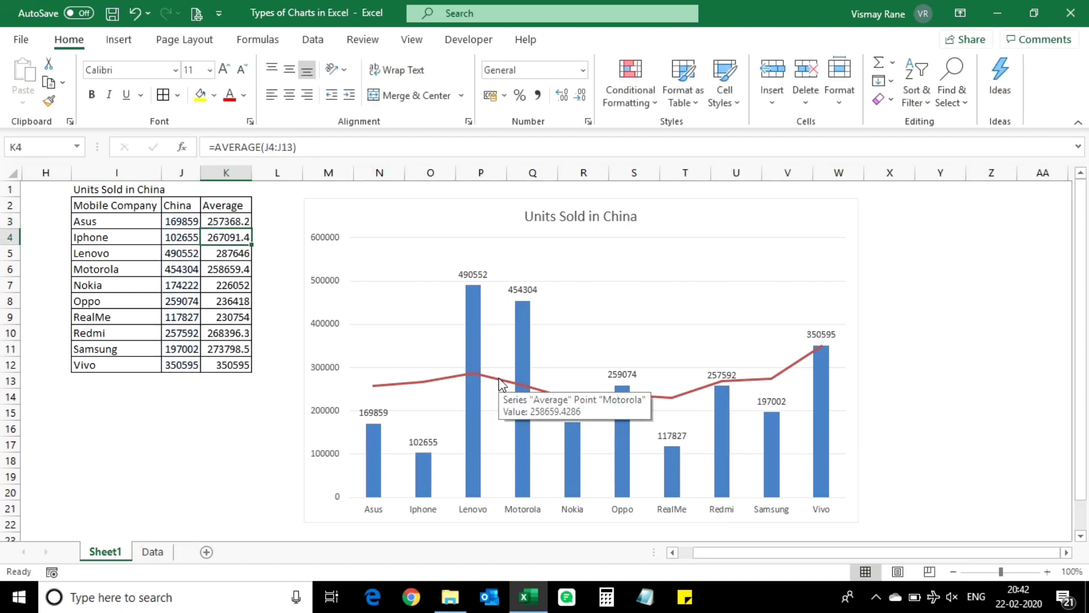
Step: Copy the corrected average formula from K3 down the Average column to K12
key(Up)
key(ctrl+c)
key(ctrl+shift+Down)
key(Return)
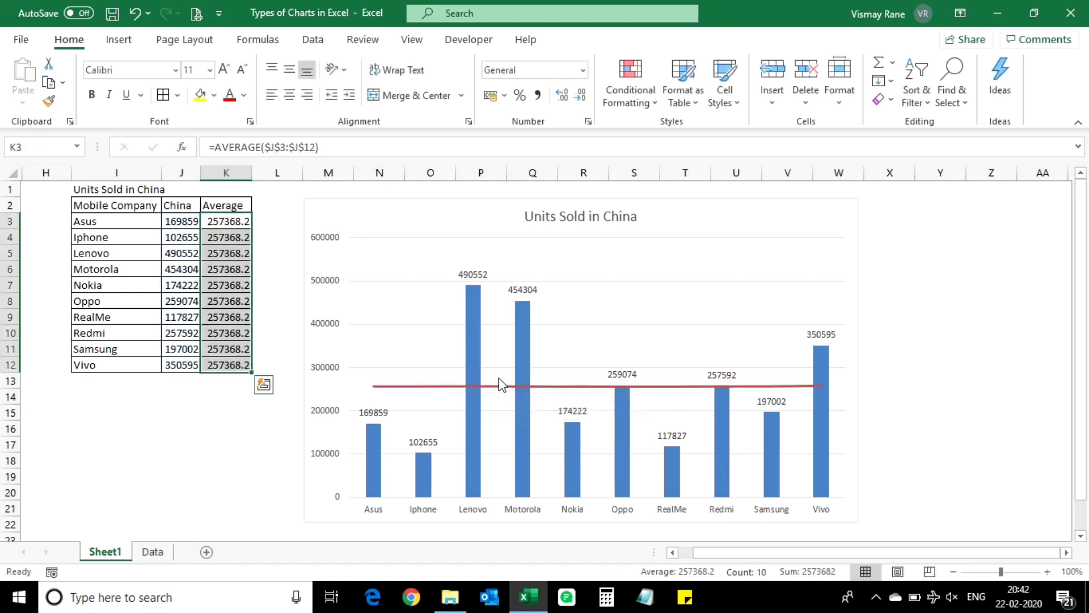
Step: Change the country selected in cell J2 to India
click(230, 210)
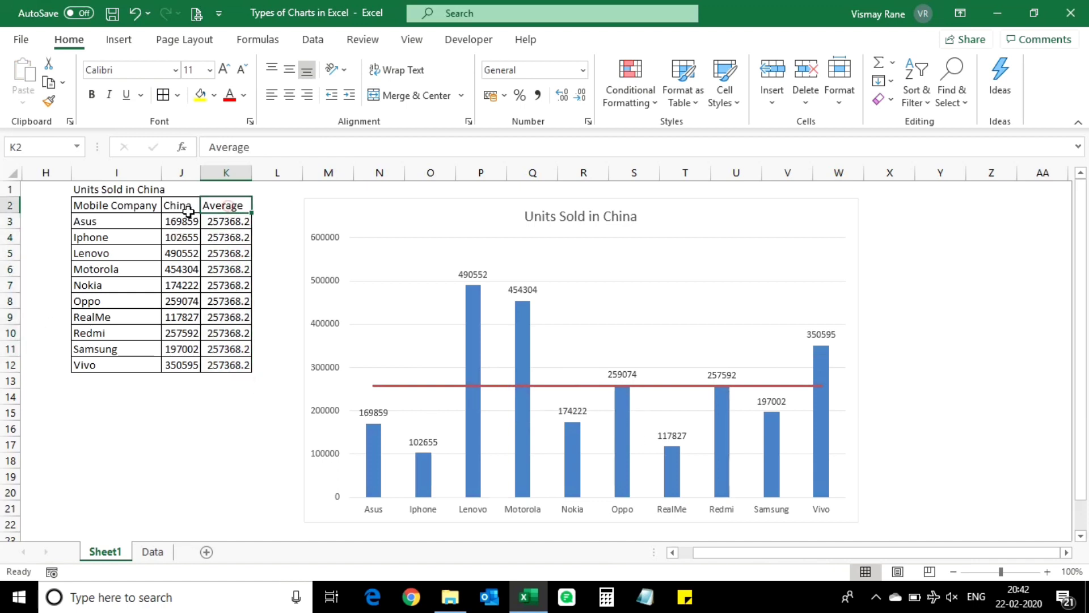
click(184, 208)
click(207, 204)
click(180, 238)
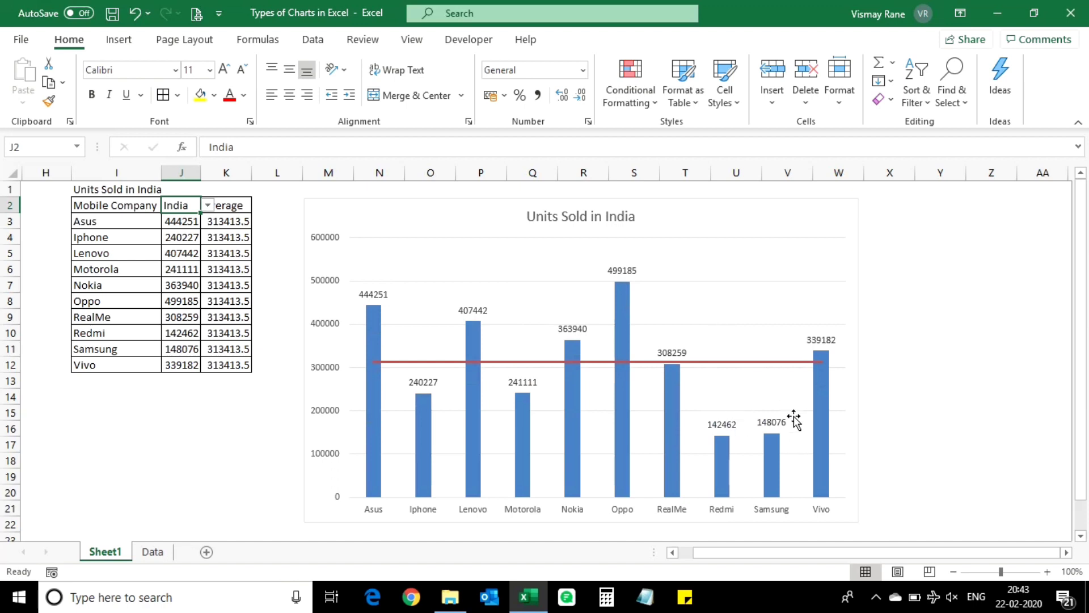
Step: Apply the dark chart style Style 6 to the units sold chart and deselect the chart
click(816, 227)
click(592, 40)
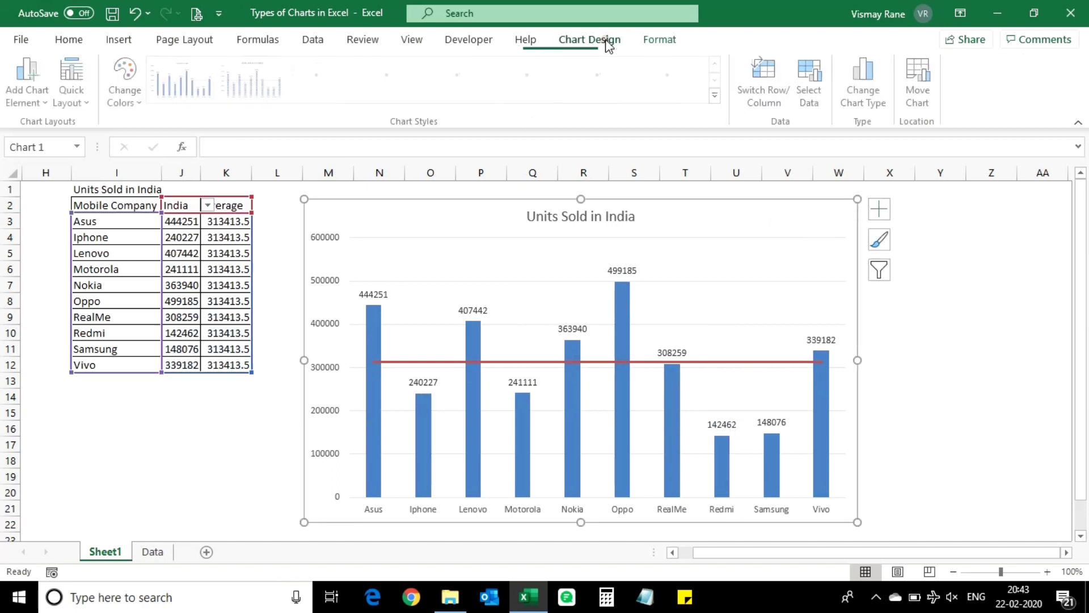
click(717, 98)
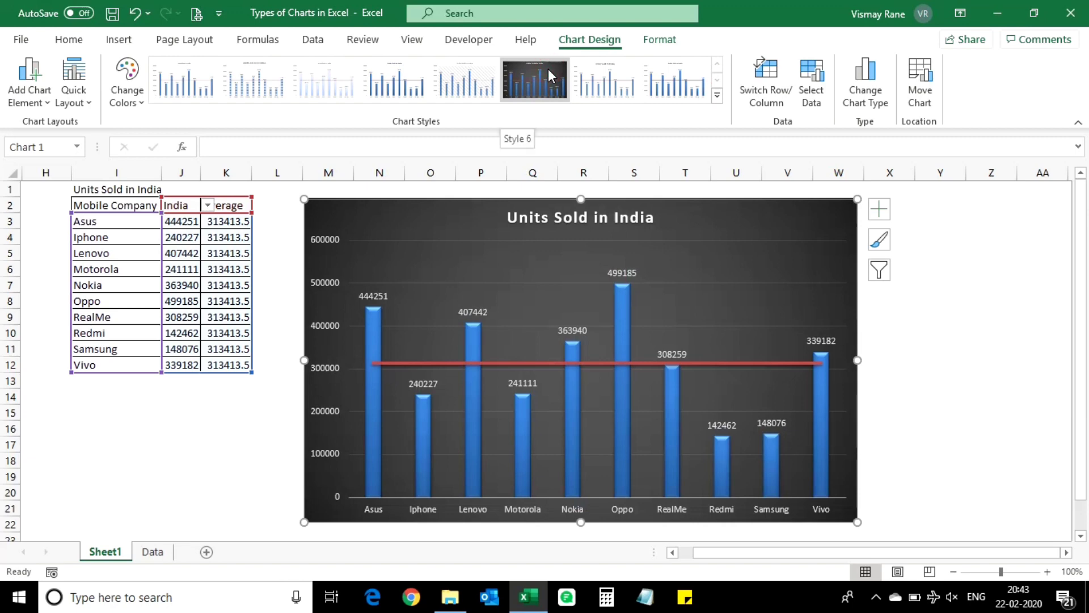
click(548, 69)
click(951, 322)
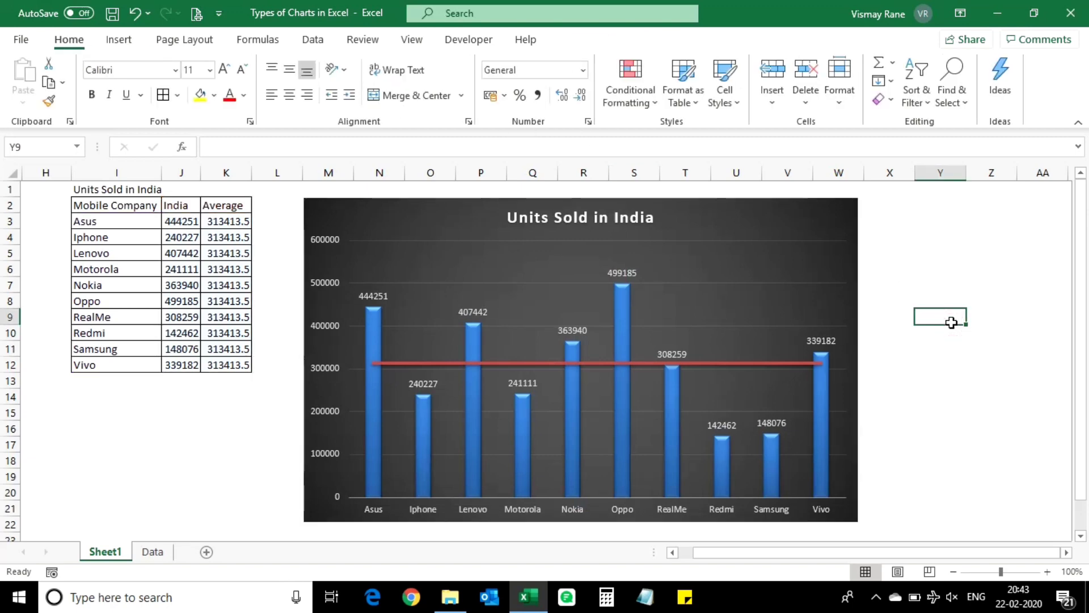